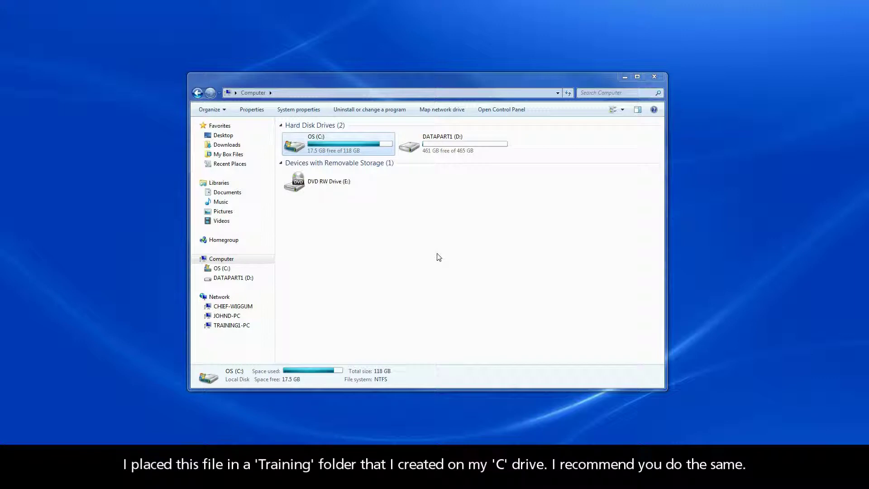
- Browse to C:\Training in Explorer and select SCAerospacePart1.ipt
{"action": "left_click", "coordinate": [222, 268]}
{"action": "double_click", "coordinate": [302, 222]}
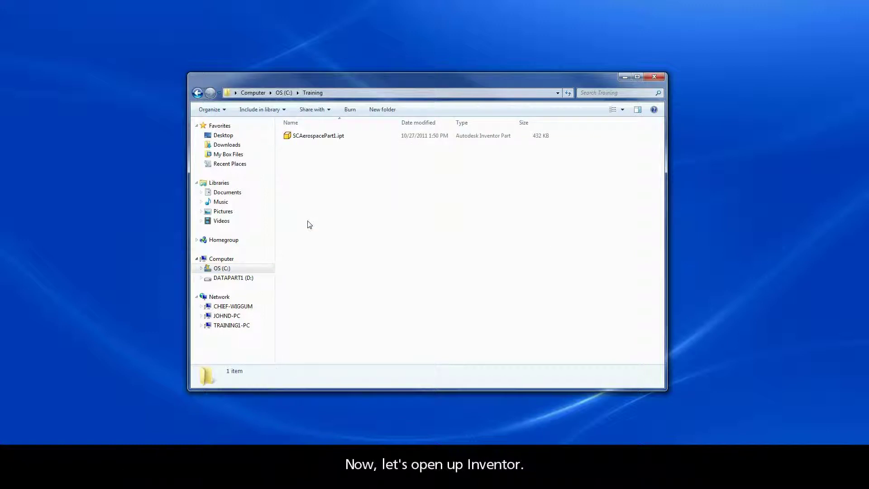
{"action": "left_click", "coordinate": [311, 137]}
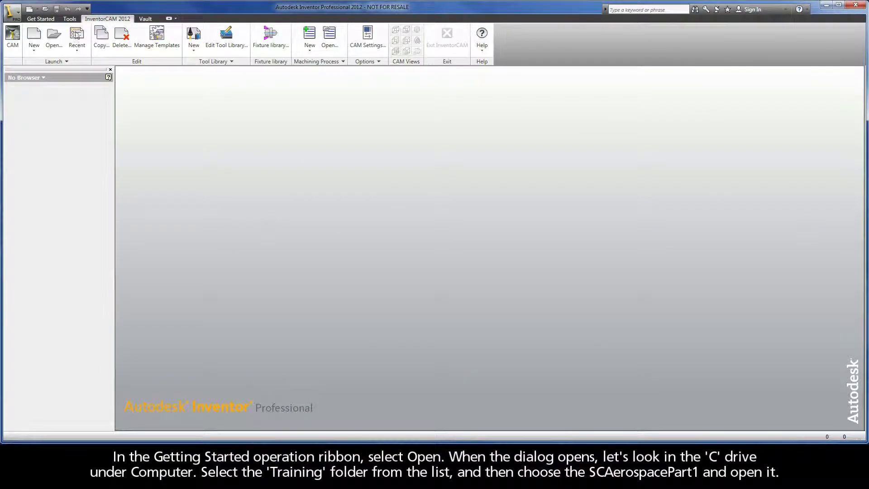
- Open SCAerospacePart1.ipt from the C:\Training folder through the Open dialog
{"action": "left_click", "coordinate": [42, 18]}
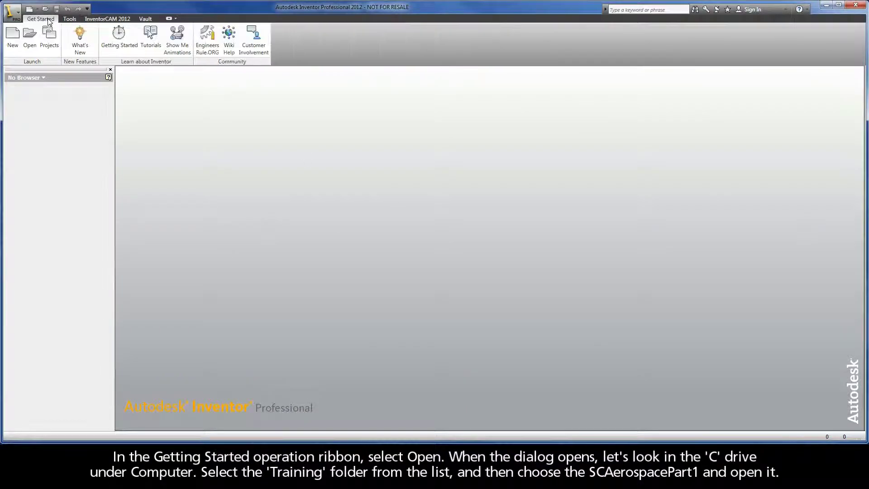
{"action": "left_click", "coordinate": [30, 46]}
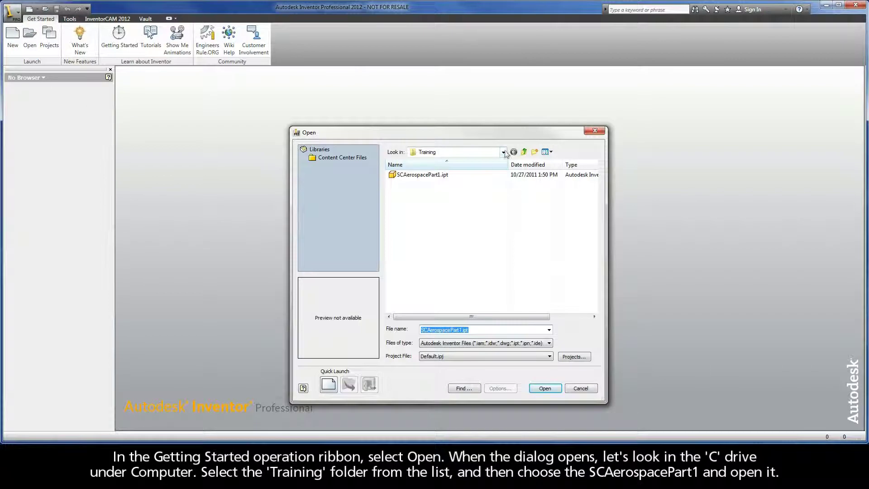
{"action": "left_click", "coordinate": [503, 152]}
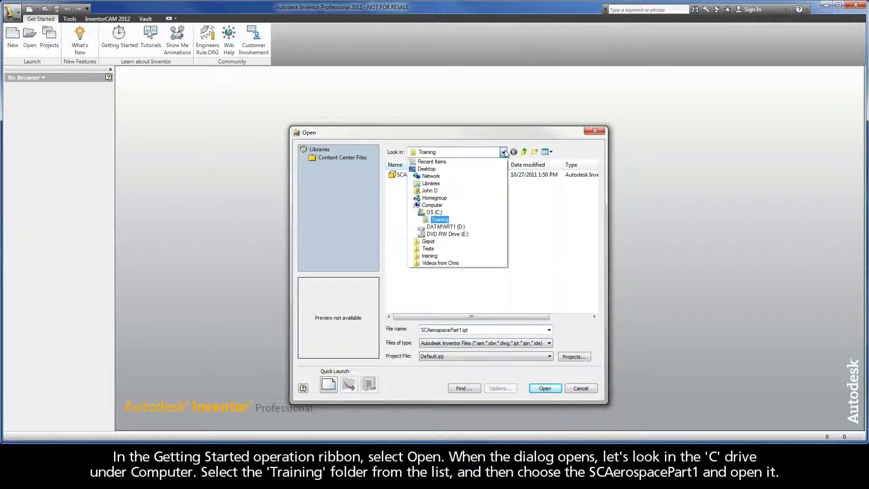
{"action": "left_click", "coordinate": [439, 213]}
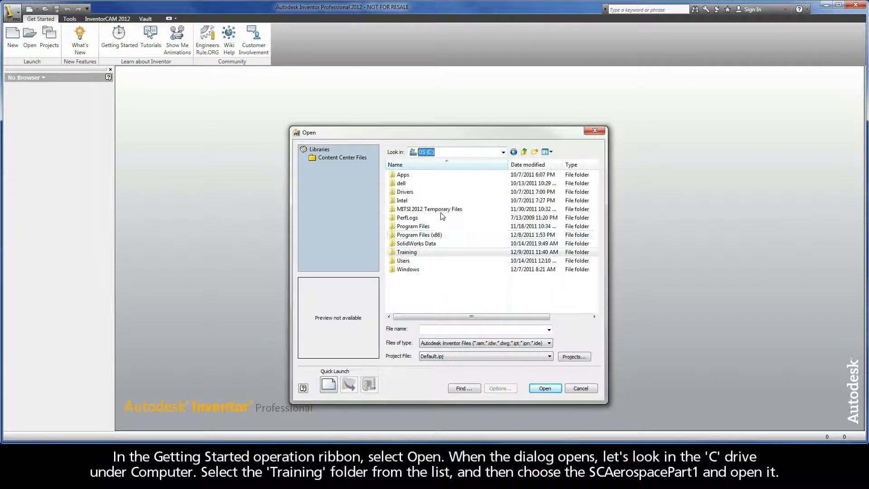
{"action": "double_click", "coordinate": [412, 256]}
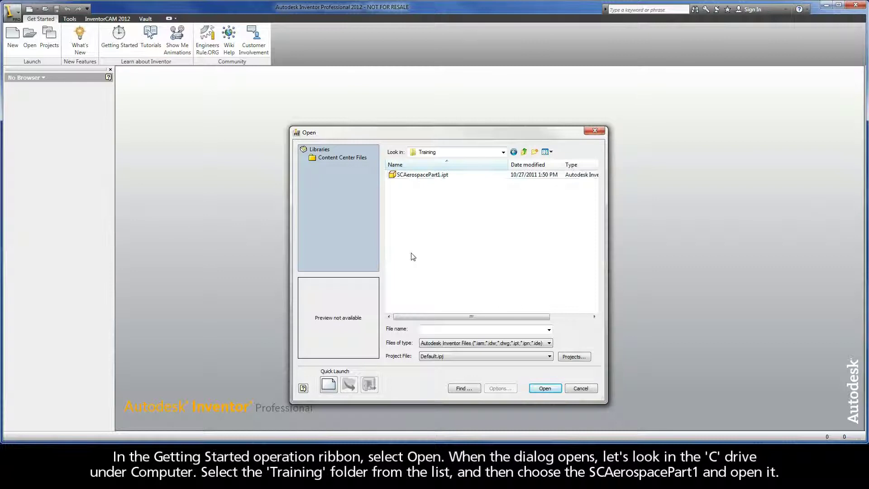
{"action": "left_click", "coordinate": [412, 178]}
{"action": "left_click", "coordinate": [543, 388]}
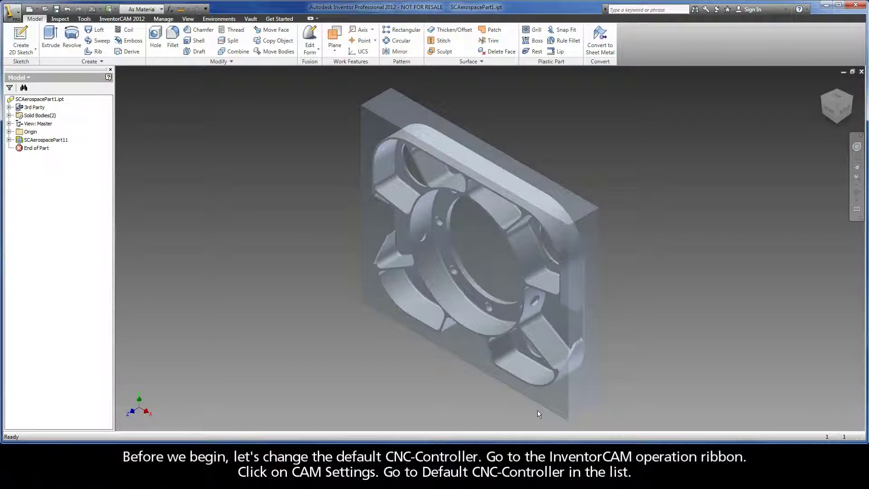
- Set gMilling_Haas_SS_3x as the default milling CNC-controller in CAM Settings
{"action": "left_click", "coordinate": [121, 19]}
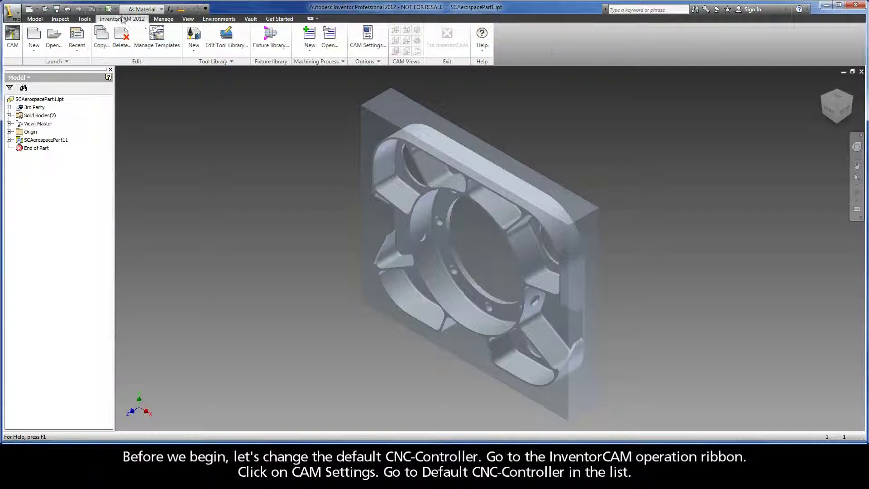
{"action": "left_click", "coordinate": [374, 50]}
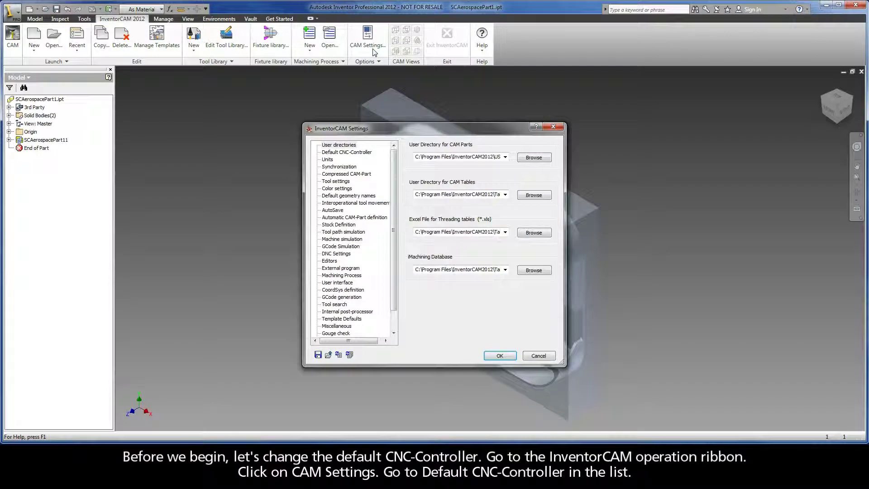
{"action": "left_click", "coordinate": [356, 153]}
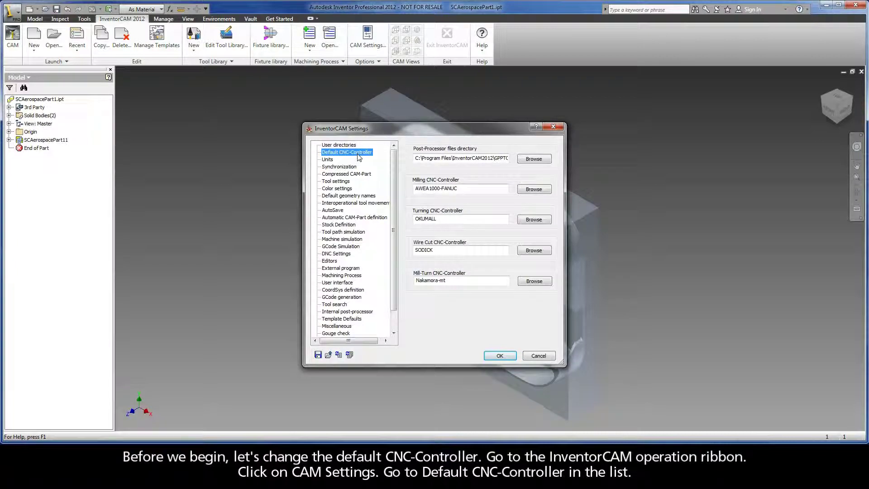
{"action": "left_click", "coordinate": [533, 189]}
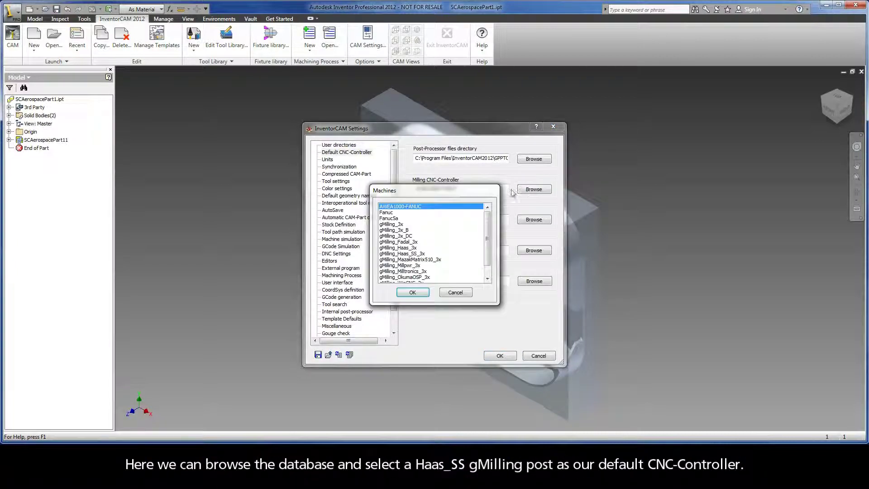
{"action": "left_click", "coordinate": [404, 253]}
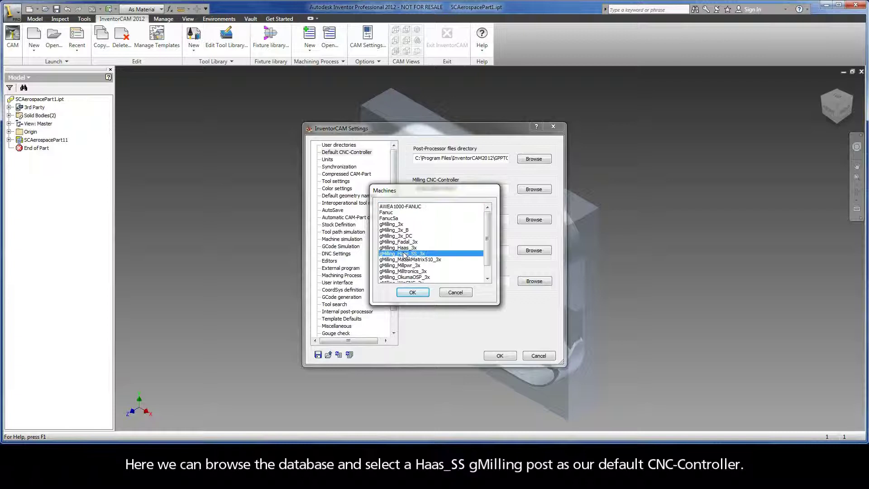
{"action": "left_click", "coordinate": [409, 292]}
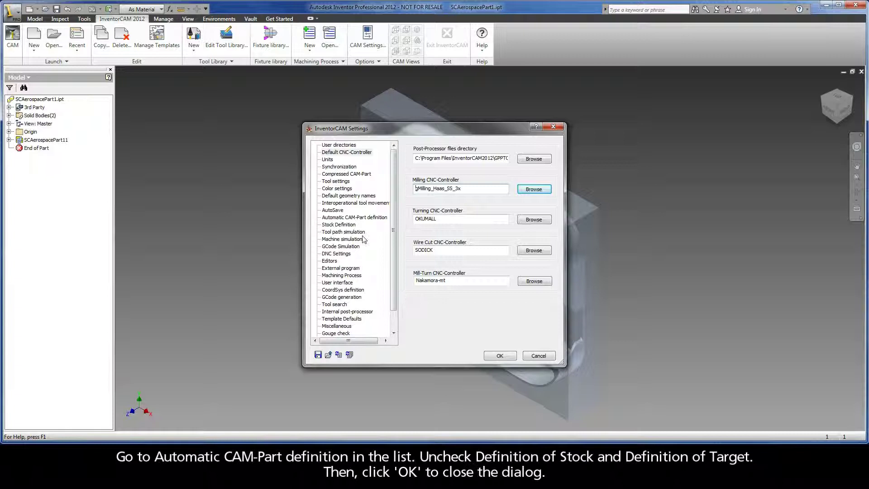
- Turn off automatic Stock and Target definition for CAM-Parts and save the settings
{"action": "left_click", "coordinate": [354, 218]}
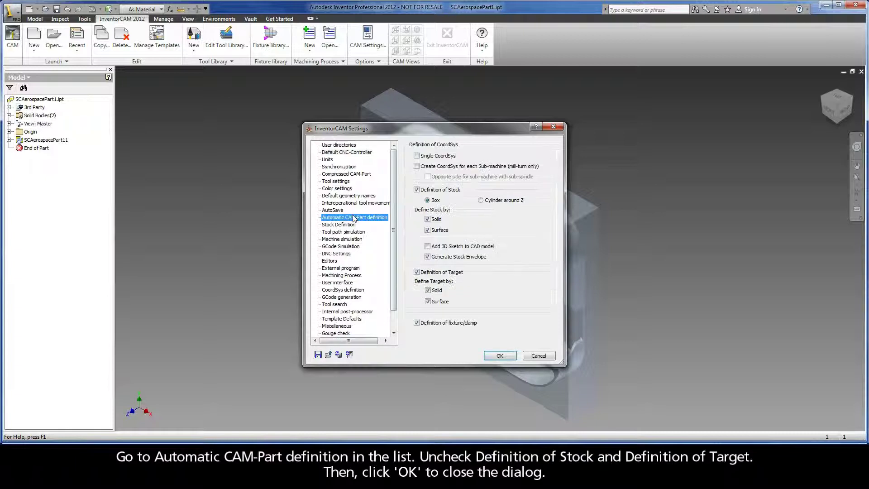
{"action": "left_click", "coordinate": [416, 190]}
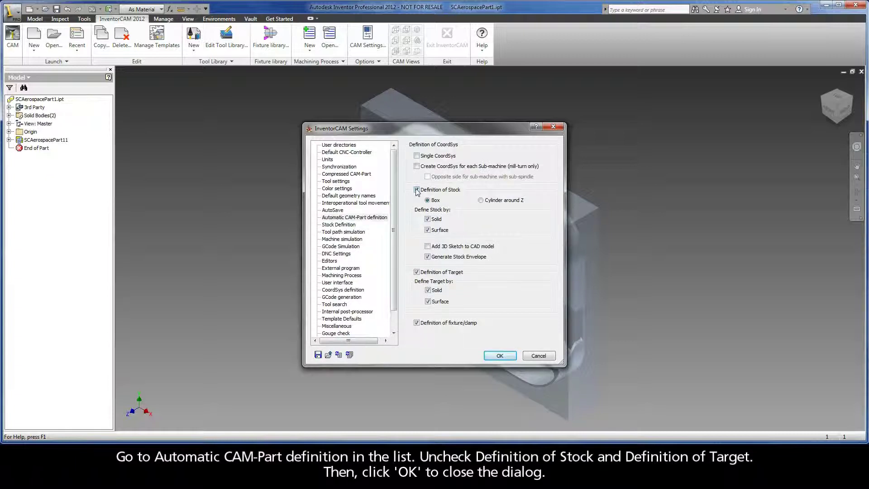
{"action": "left_click", "coordinate": [416, 273]}
{"action": "left_click", "coordinate": [416, 272]}
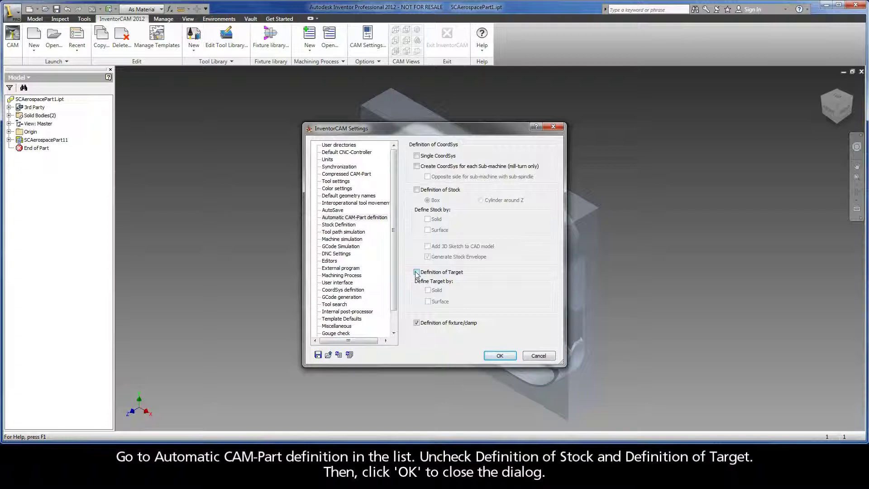
{"action": "left_click", "coordinate": [500, 356]}
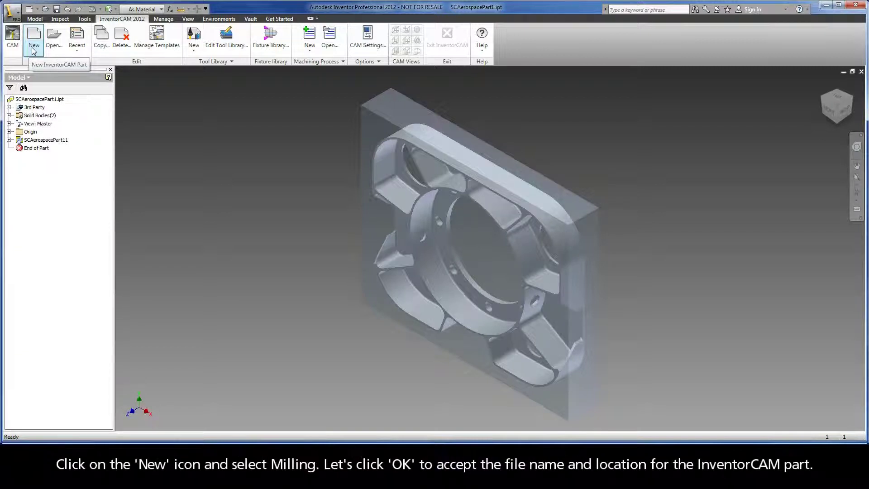
- Create a new milling CAM-Part with the default name SCAerospacePart1 and Training location
{"action": "left_click", "coordinate": [34, 48]}
{"action": "left_click", "coordinate": [38, 67]}
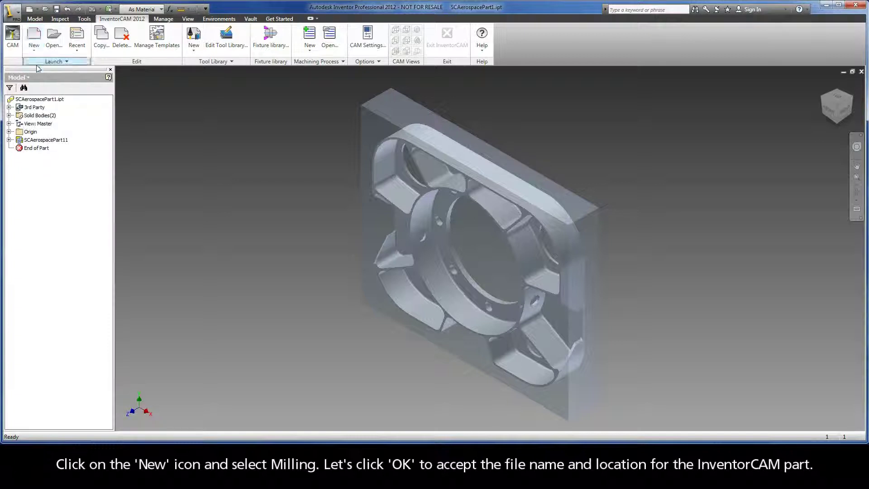
{"action": "left_click", "coordinate": [396, 307]}
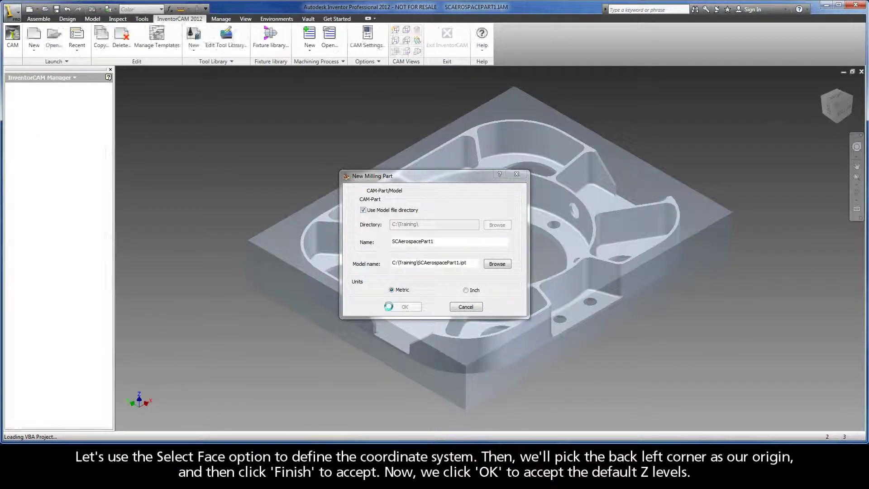
- Place the coordinate system on the top face, origin at the back-left corner, default Z levels
{"action": "left_click", "coordinate": [43, 156]}
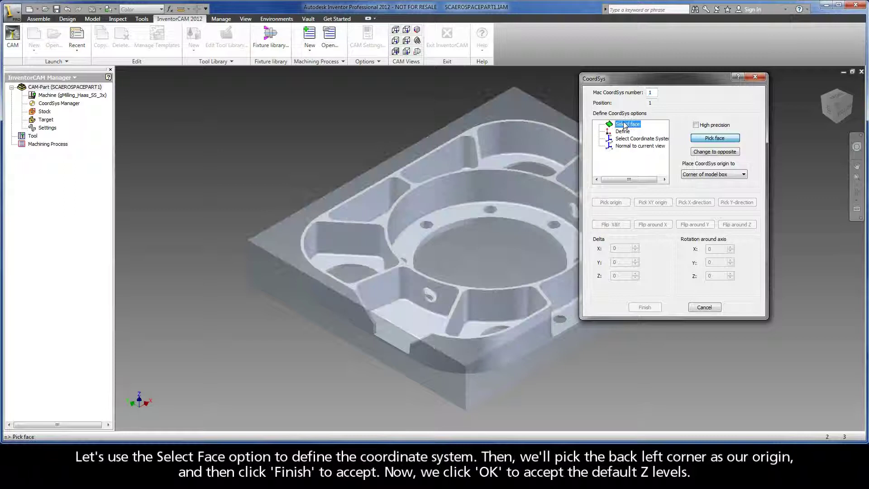
{"action": "left_click", "coordinate": [536, 109]}
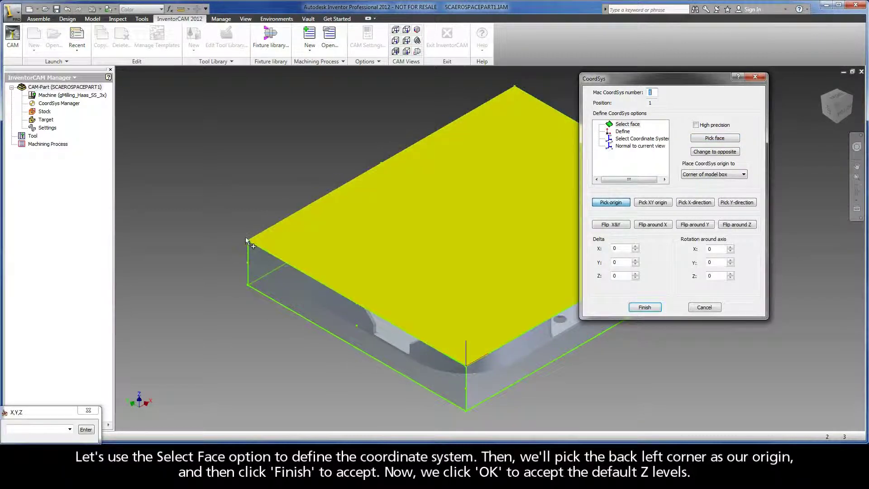
{"action": "left_click", "coordinate": [248, 240]}
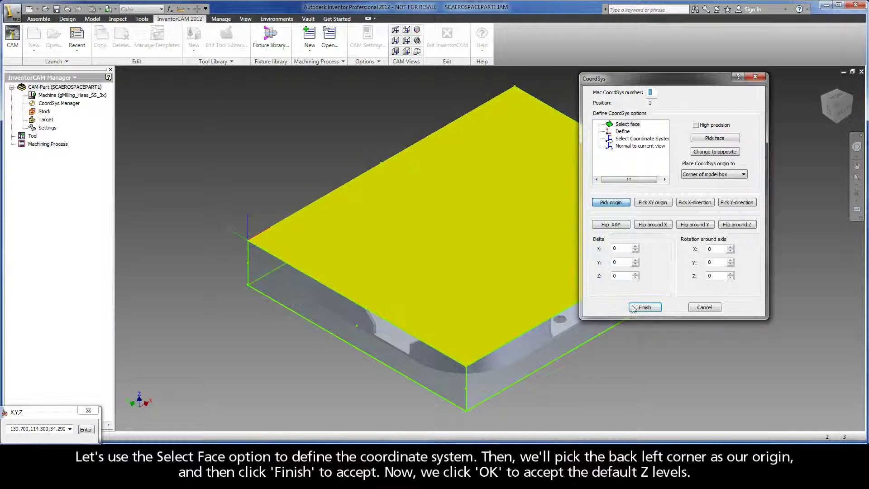
{"action": "left_click", "coordinate": [643, 307]}
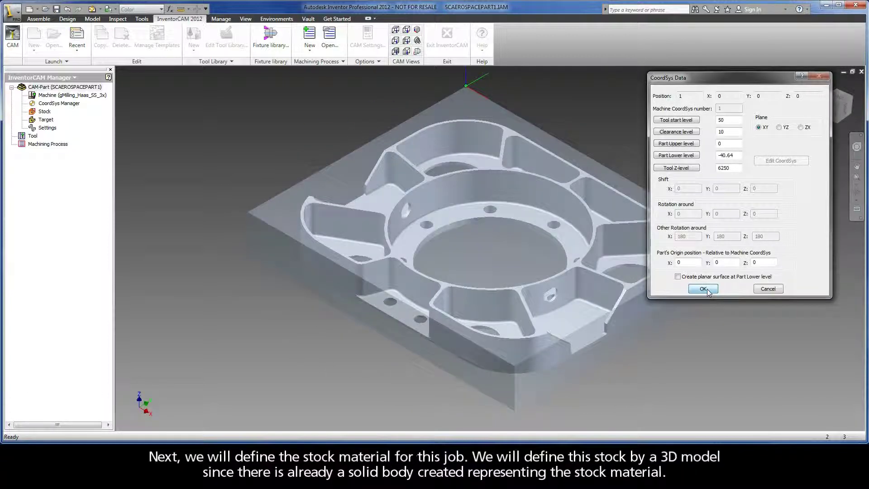
{"action": "left_click", "coordinate": [703, 288]}
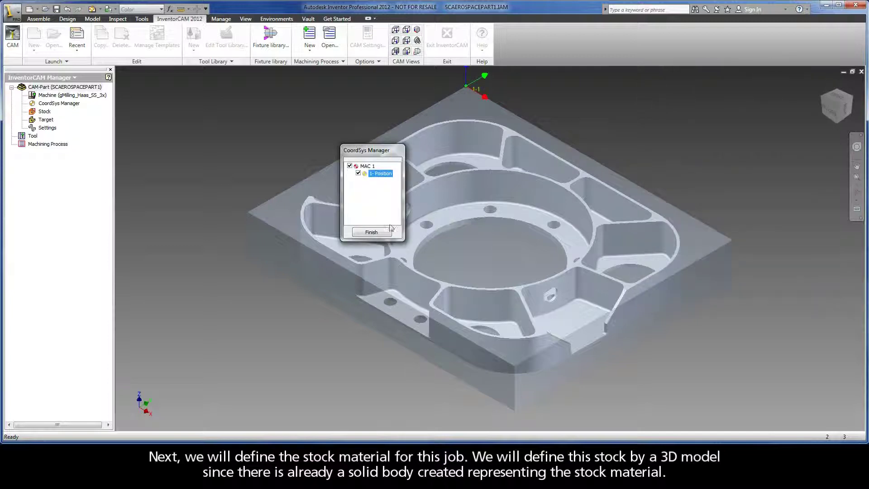
- Define the stock as a 3D model using the rectangular block body
{"action": "left_click", "coordinate": [376, 231]}
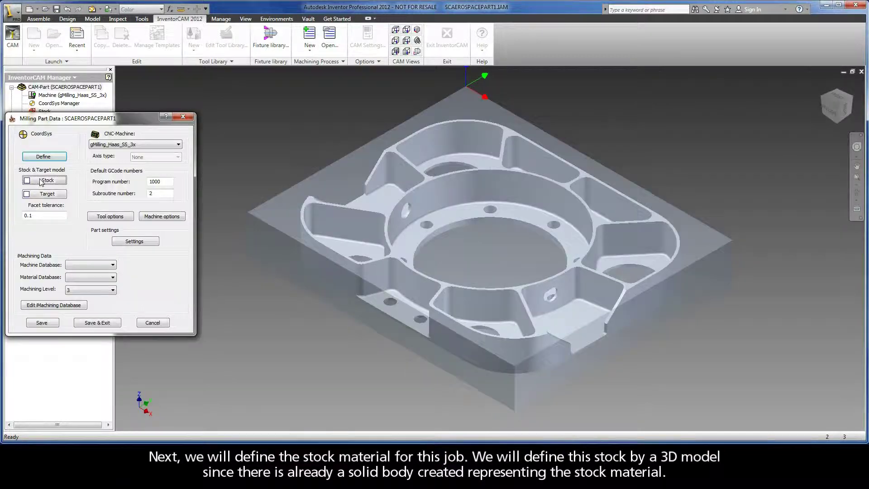
{"action": "left_click", "coordinate": [44, 181]}
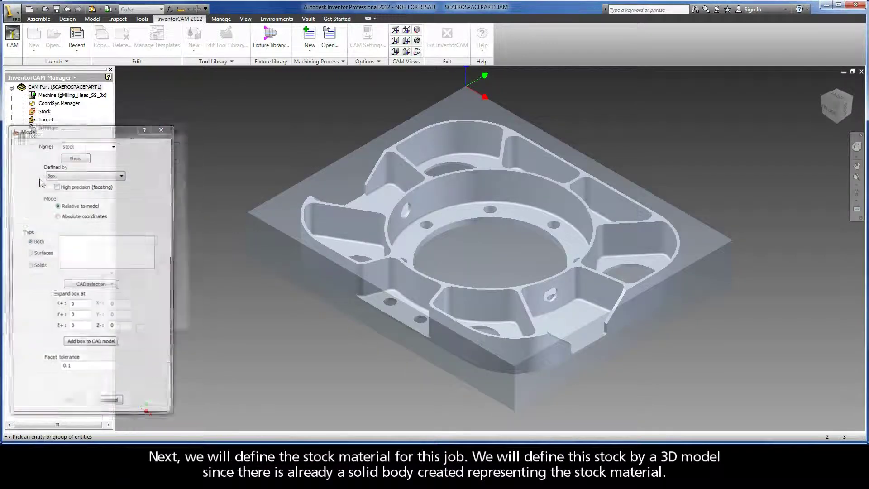
{"action": "left_click", "coordinate": [84, 174]}
{"action": "left_click", "coordinate": [78, 196]}
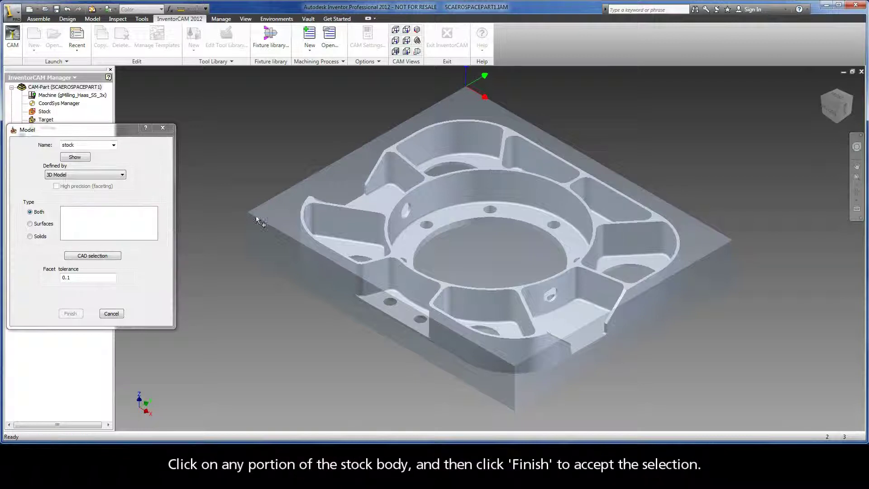
{"action": "left_click", "coordinate": [270, 248]}
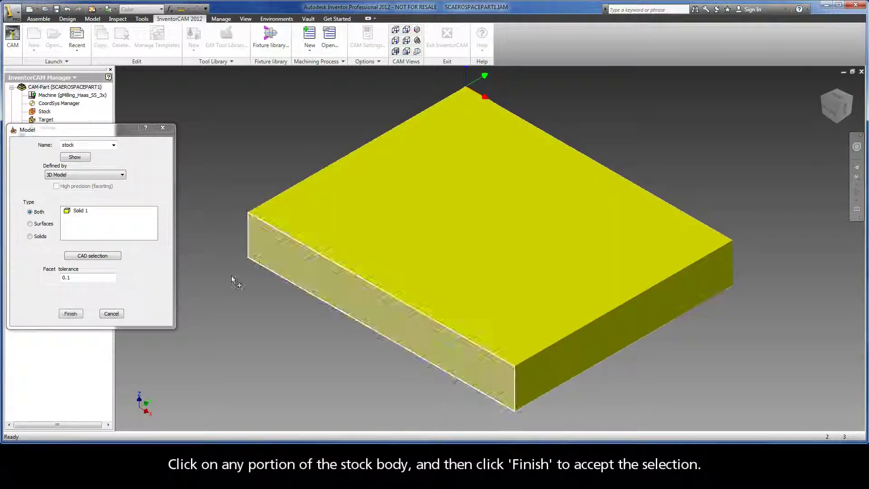
{"action": "left_click", "coordinate": [71, 313]}
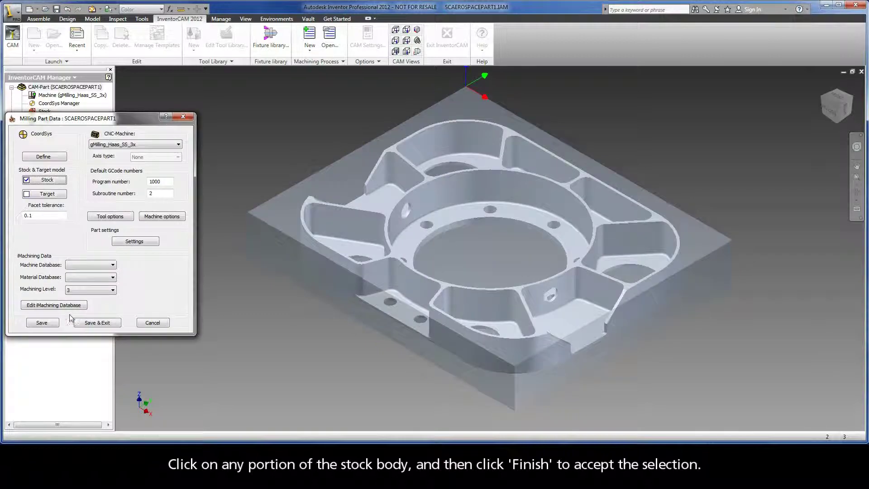
- Set the finished aerospace part as the target 3D model and save the CAM-Part
{"action": "left_click", "coordinate": [47, 195]}
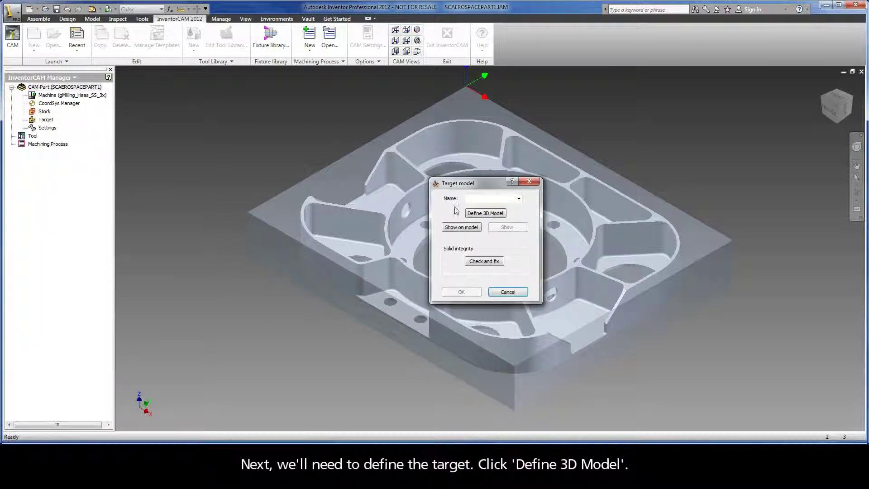
{"action": "left_click", "coordinate": [476, 213]}
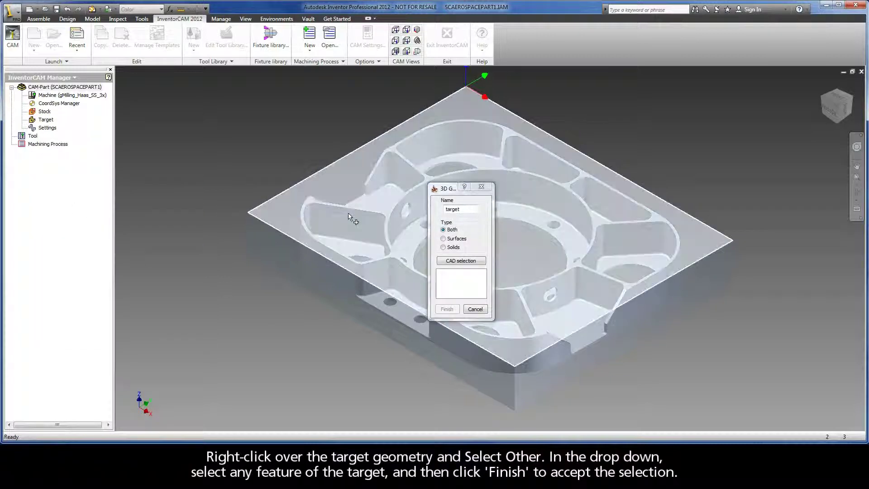
{"action": "right_click", "coordinate": [349, 213]}
{"action": "left_click", "coordinate": [378, 215]}
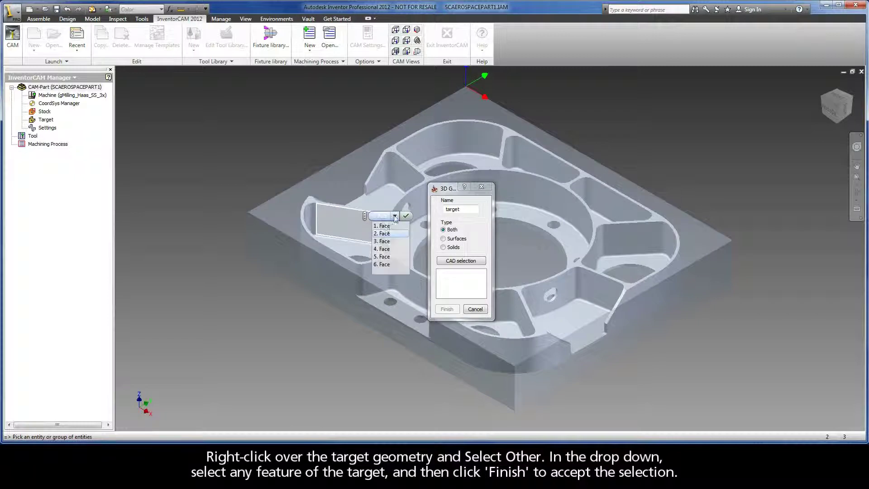
{"action": "left_click", "coordinate": [384, 241]}
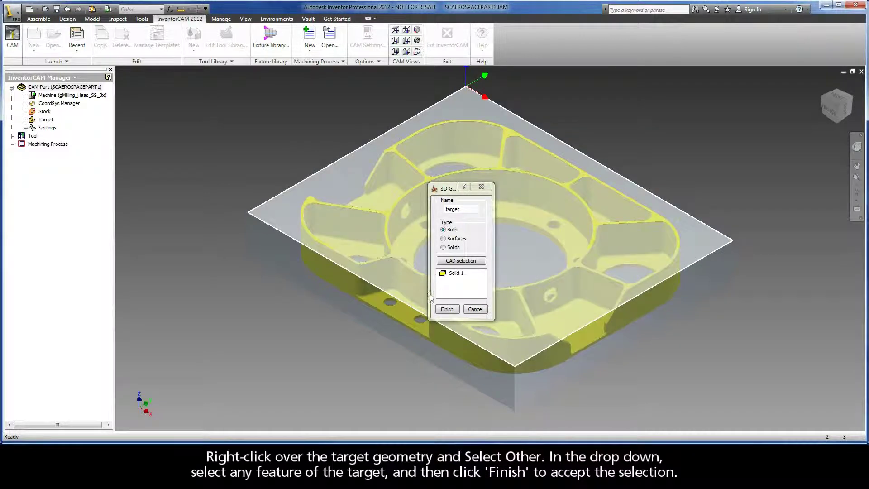
{"action": "left_click", "coordinate": [441, 309]}
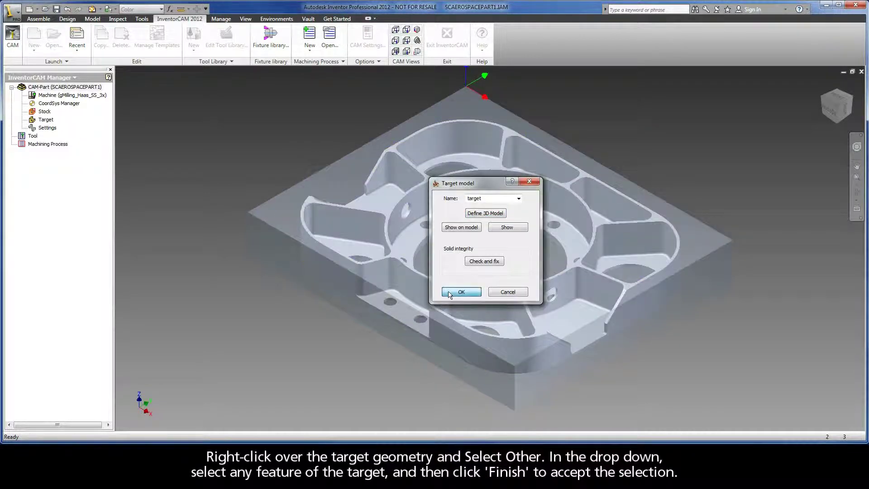
{"action": "left_click", "coordinate": [449, 293]}
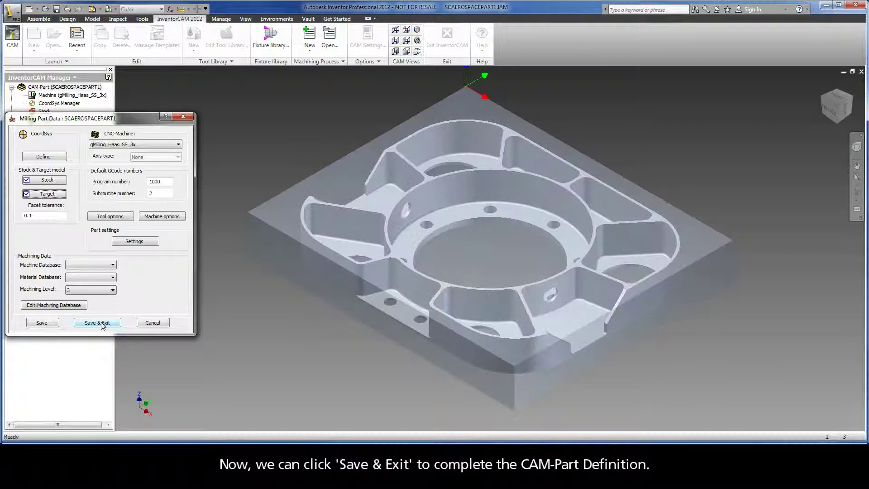
{"action": "left_click", "coordinate": [98, 323]}
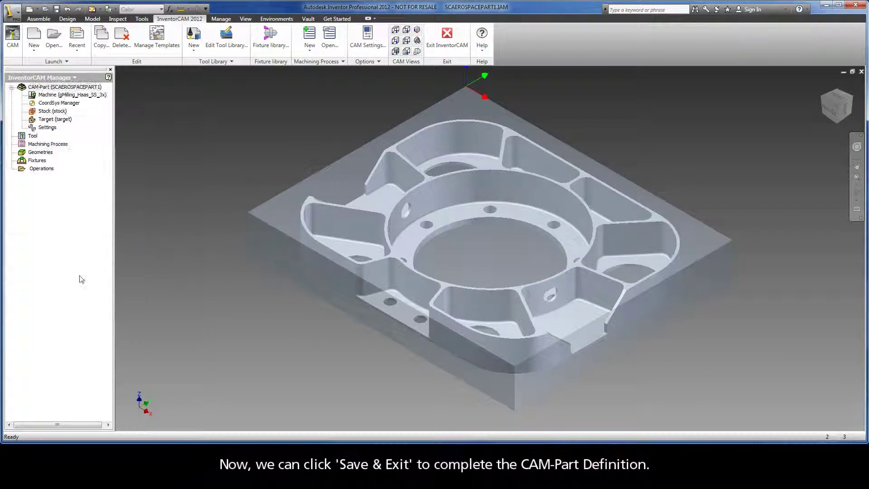
{"action": "left_click", "coordinate": [37, 170]}
- Add an iMachining operation under Operations and start a new machine database file
{"action": "right_click", "coordinate": [37, 170]}
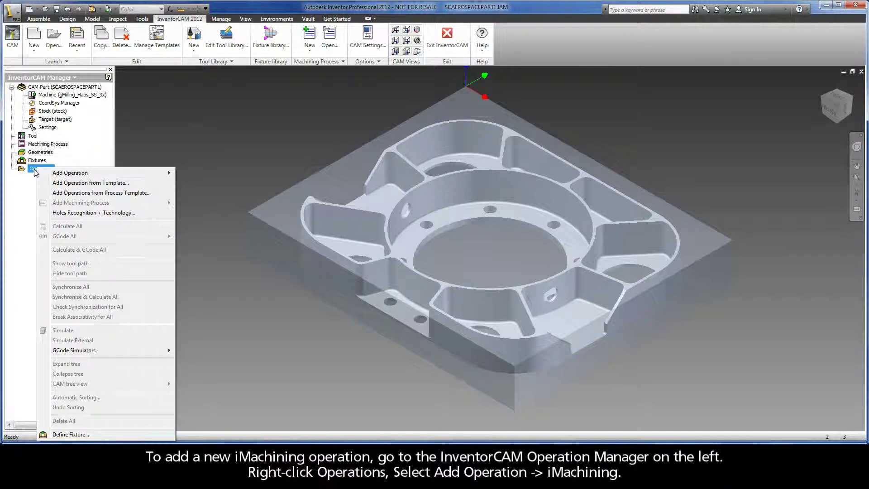
{"action": "mouse_move", "coordinate": [120, 175]}
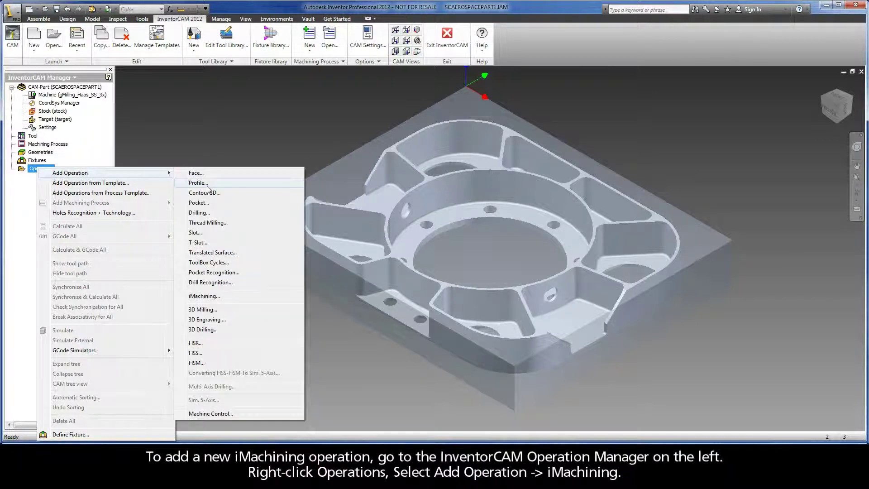
{"action": "left_click", "coordinate": [200, 295]}
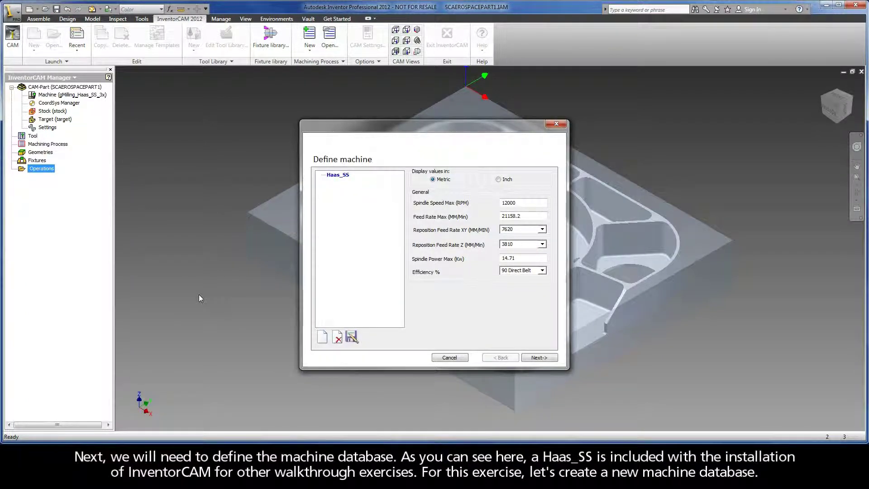
{"action": "left_click", "coordinate": [345, 177]}
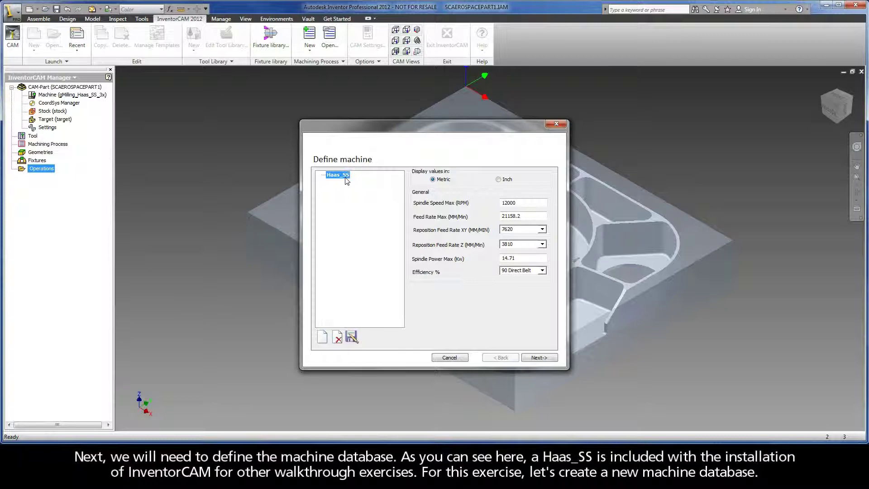
{"action": "left_click", "coordinate": [323, 339]}
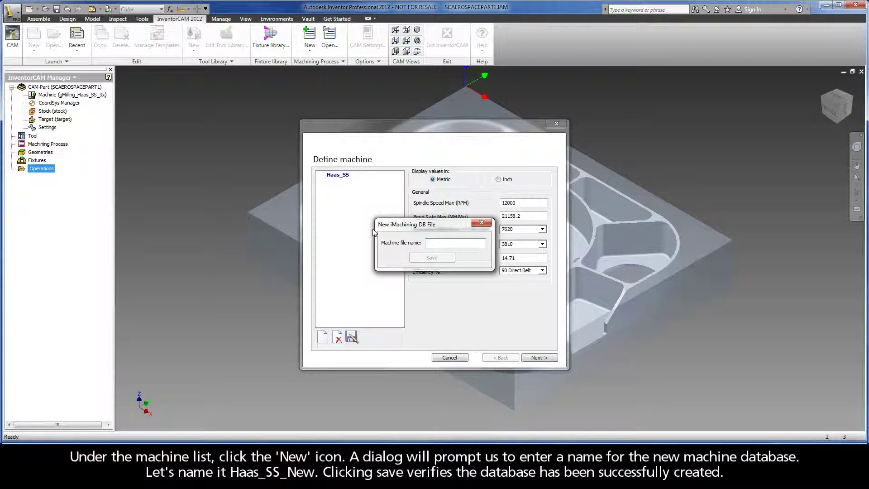
- Save the new machine database file as Haas_SS_New
{"action": "type", "text": "Ha"}
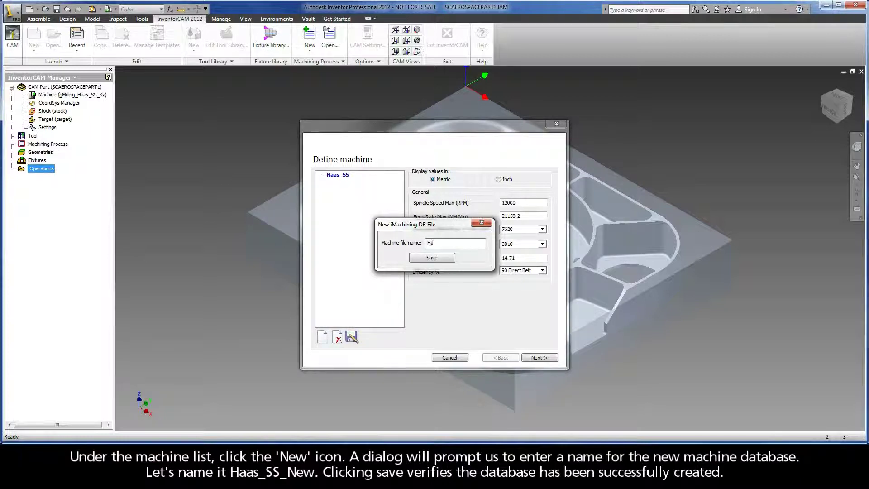
{"action": "type", "text": "as_SS_New"}
{"action": "left_click", "coordinate": [432, 257]}
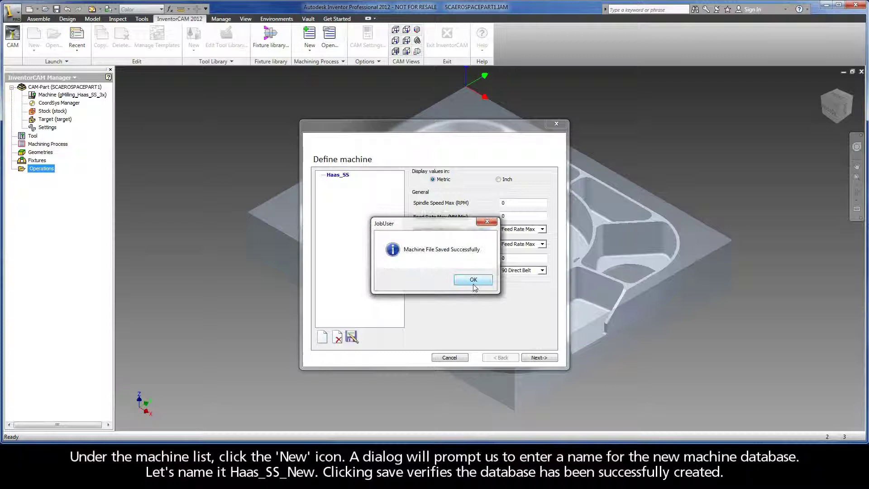
{"action": "left_click", "coordinate": [473, 284]}
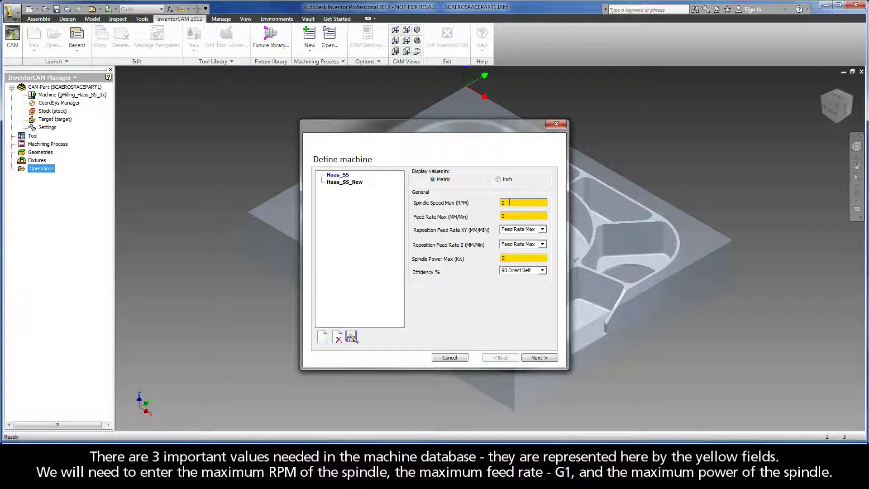
- Give Haas_SS_New 10000 RPM spindle speed, 10000 MM/Min feed and 11 kW power
{"action": "type", "text": "10000"}
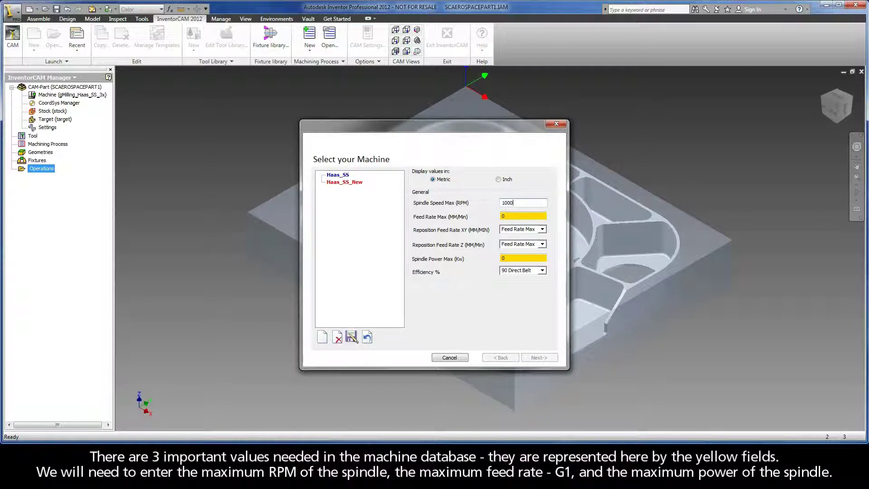
{"action": "left_click", "coordinate": [502, 216]}
{"action": "type", "text": "10000"}
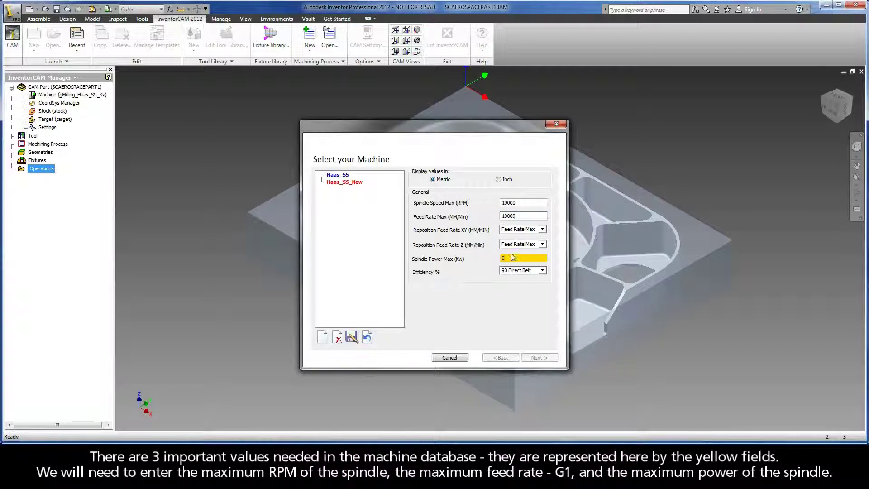
{"action": "left_click", "coordinate": [508, 257]}
{"action": "type", "text": "11"}
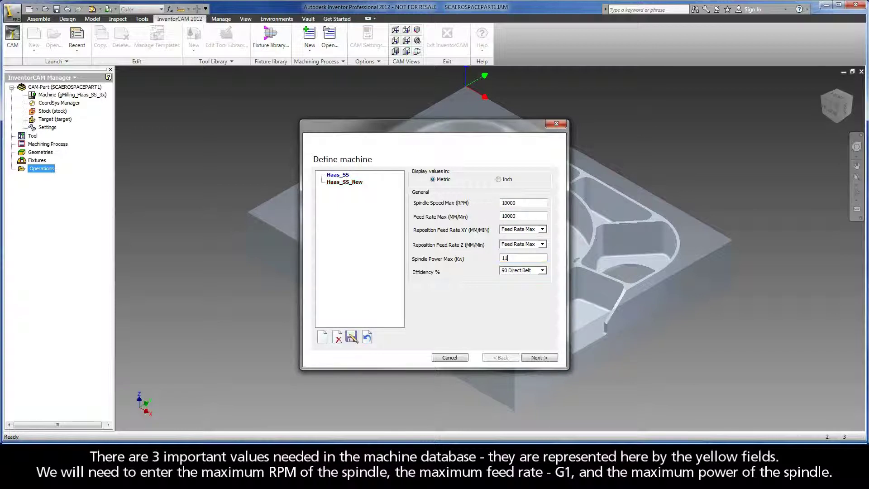
{"action": "left_click", "coordinate": [537, 357]}
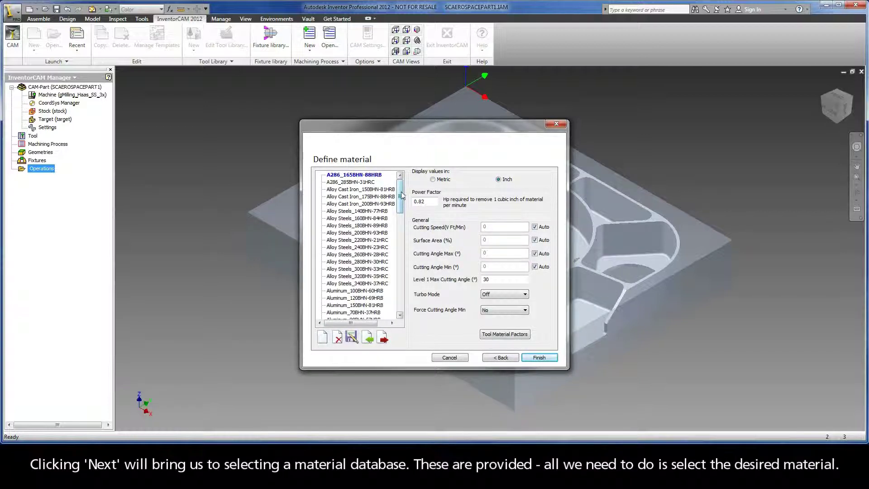
- Select Aluminum_100BHN-60HRB as the workpiece material and finish the machine setup
{"action": "left_click_drag", "start_coordinate": [402, 195], "coordinate": [401, 177]}
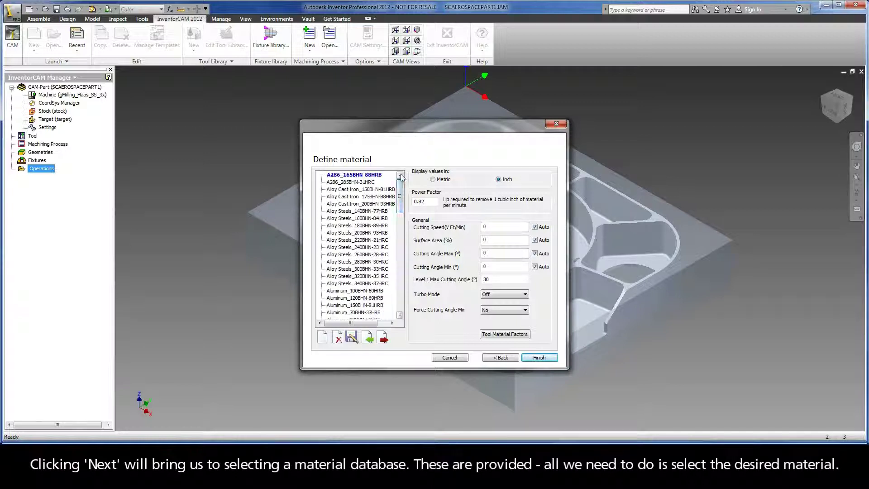
{"action": "left_click", "coordinate": [363, 291]}
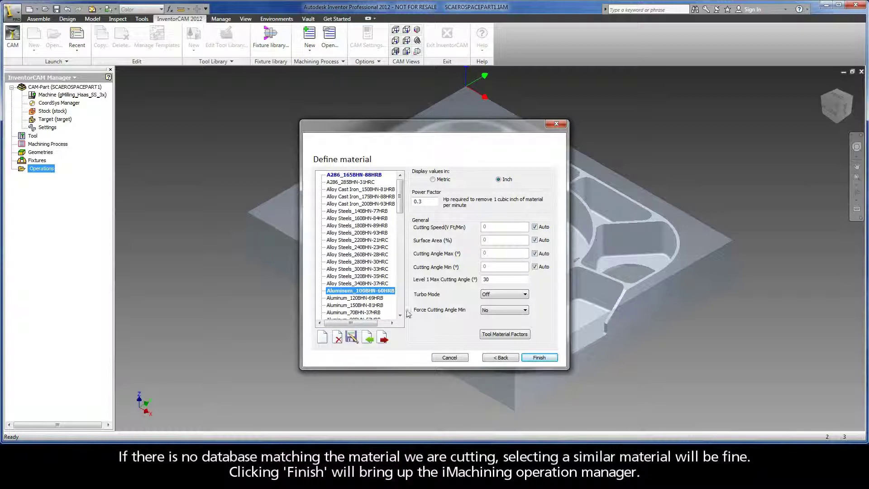
{"action": "left_click", "coordinate": [539, 357]}
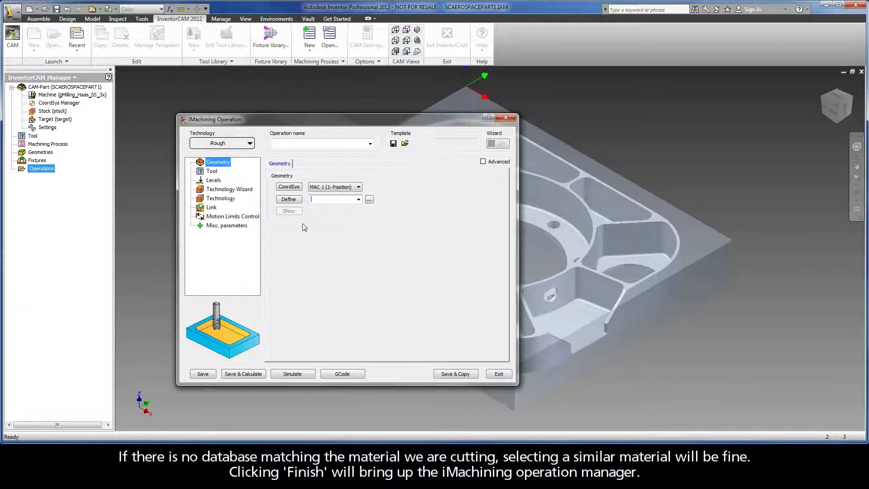
- Pick the pocket's first edge and auto-close it at constant Z into a 1-chain contour
{"action": "left_click", "coordinate": [288, 199]}
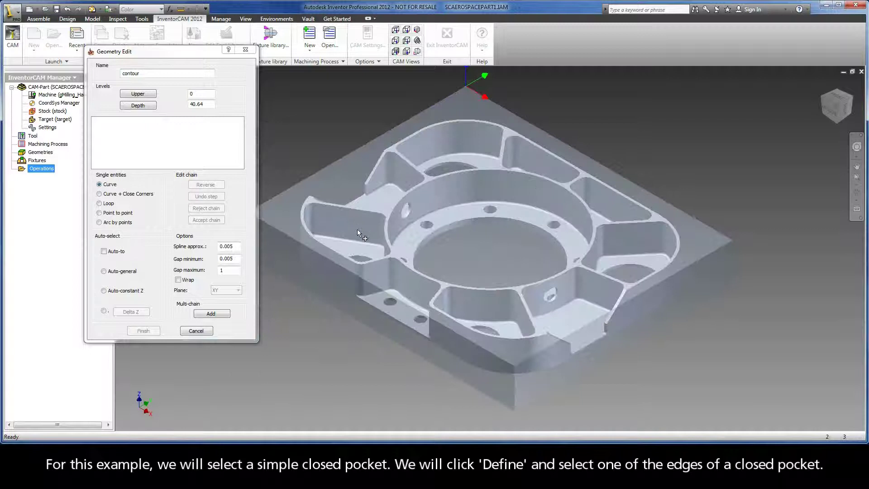
{"action": "right_click", "coordinate": [356, 239]}
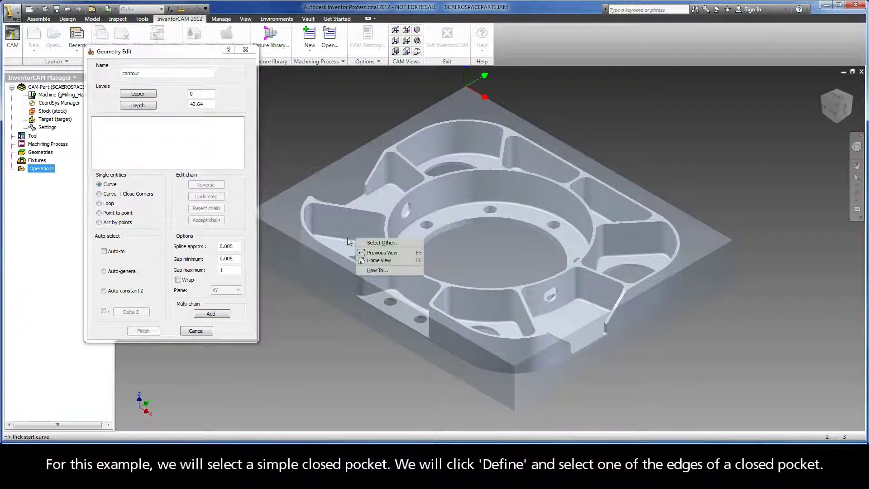
{"action": "left_click", "coordinate": [347, 238]}
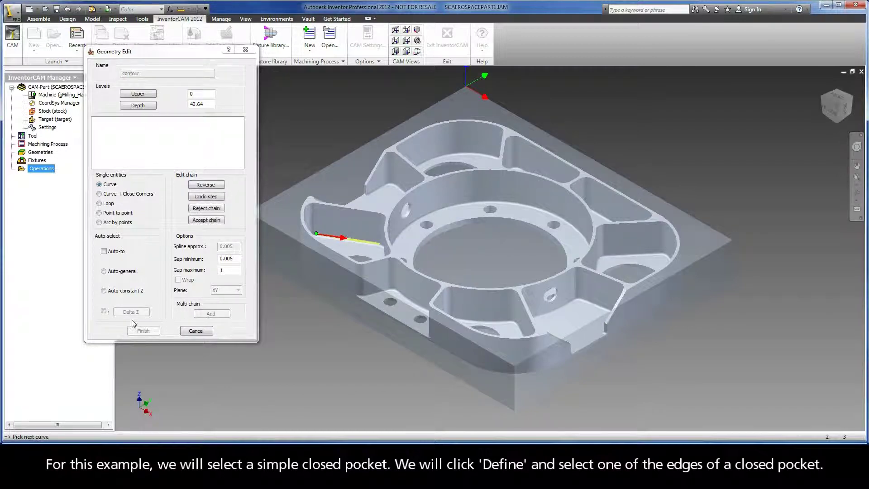
{"action": "left_click", "coordinate": [119, 291]}
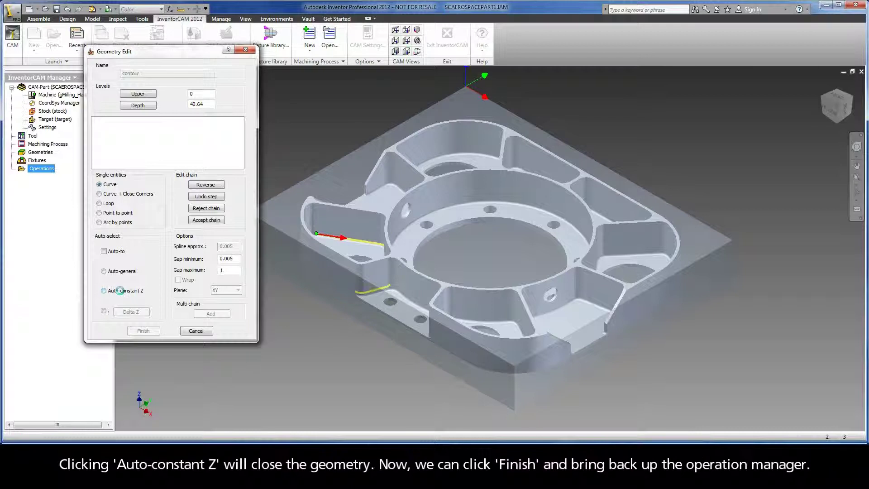
{"action": "key", "text": "Return"}
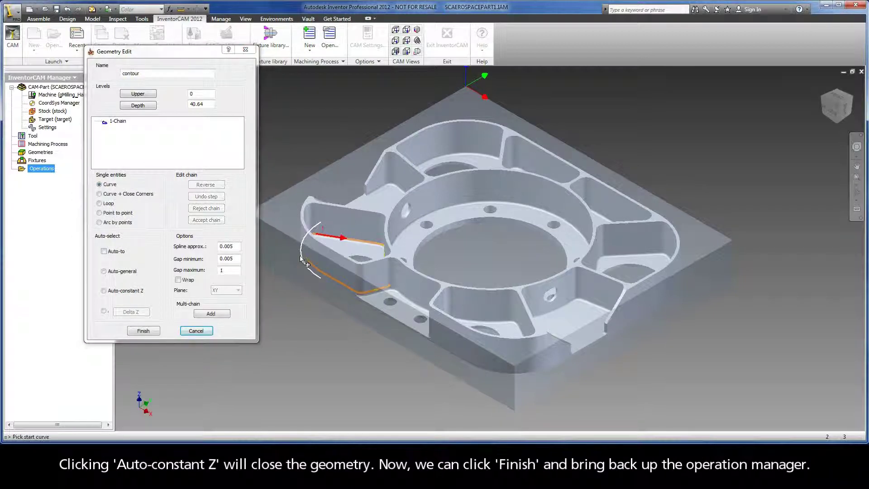
{"action": "left_click", "coordinate": [144, 331]}
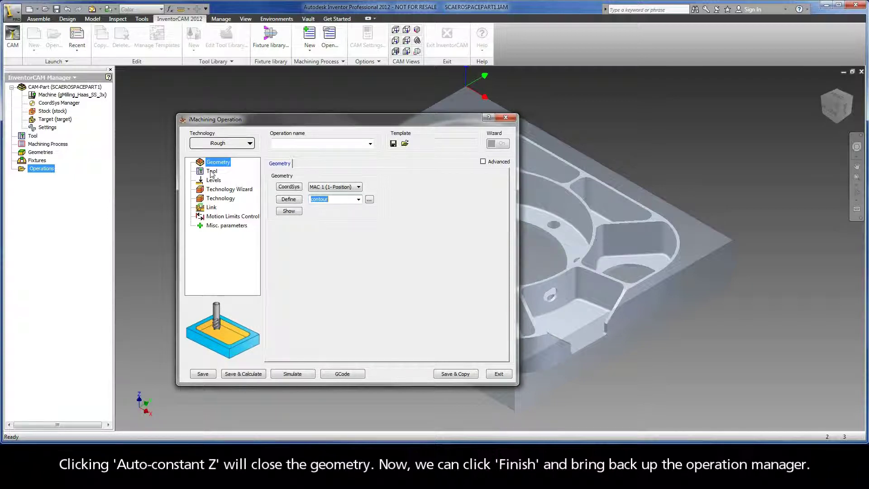
- Add a flat END MILL with 12 mm diameter and 4 flutes and assign it
{"action": "left_click", "coordinate": [212, 172]}
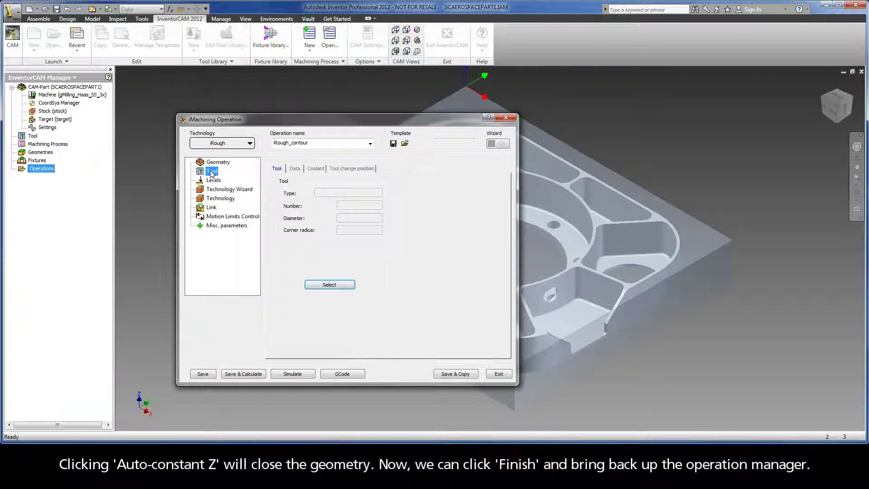
{"action": "left_click", "coordinate": [329, 285]}
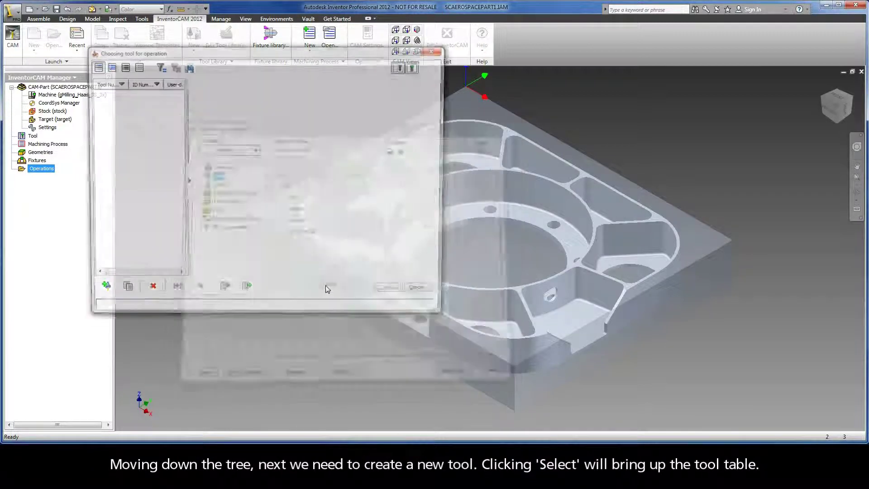
{"action": "left_click", "coordinate": [100, 292]}
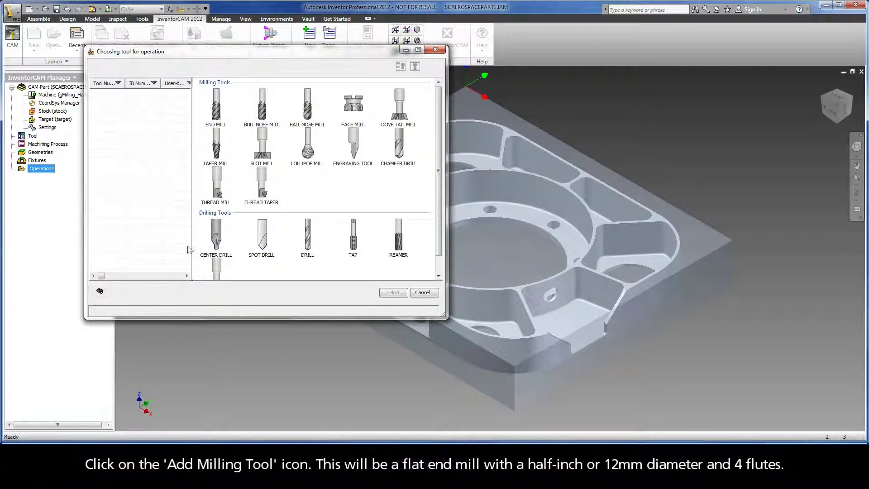
{"action": "left_click", "coordinate": [217, 109]}
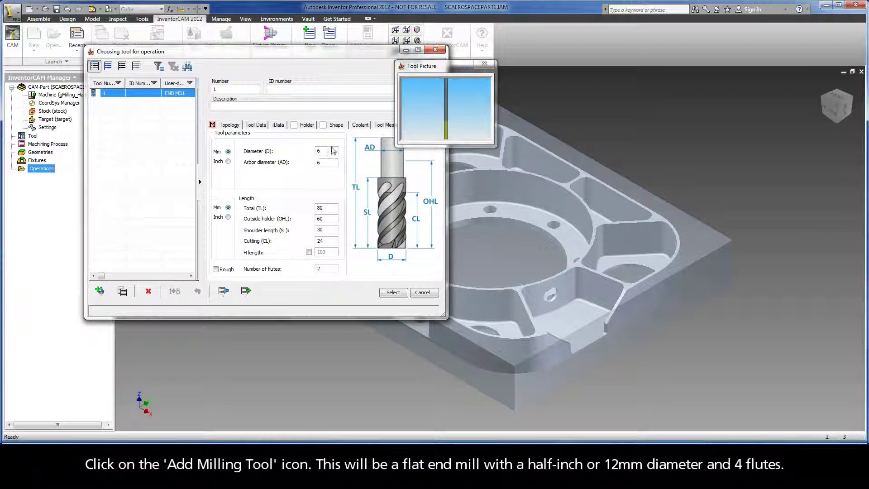
{"action": "type", "text": "12"}
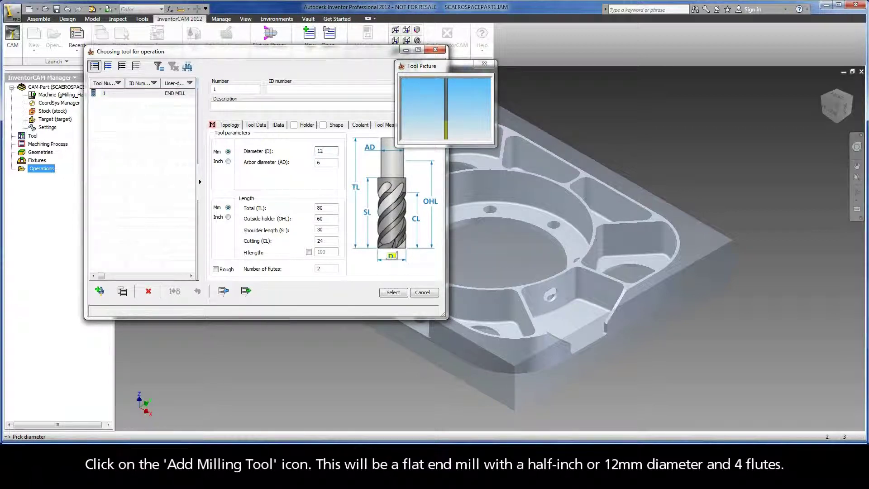
{"action": "left_click", "coordinate": [328, 268]}
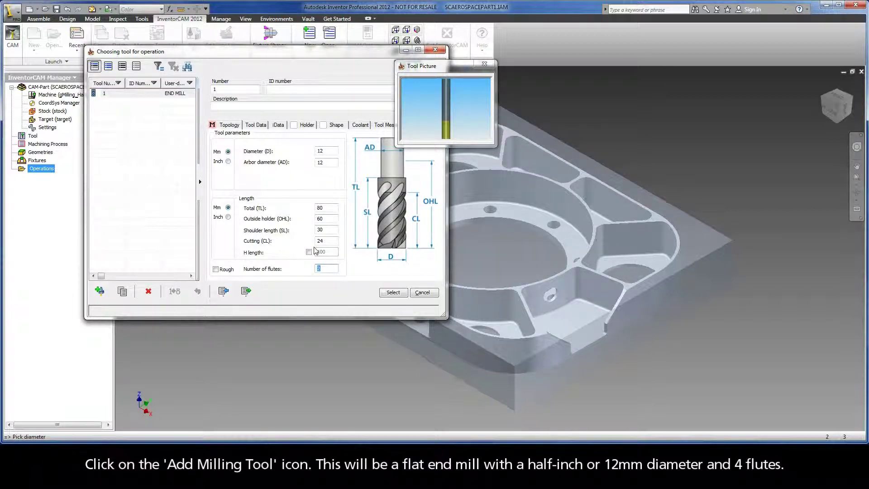
{"action": "type", "text": "4"}
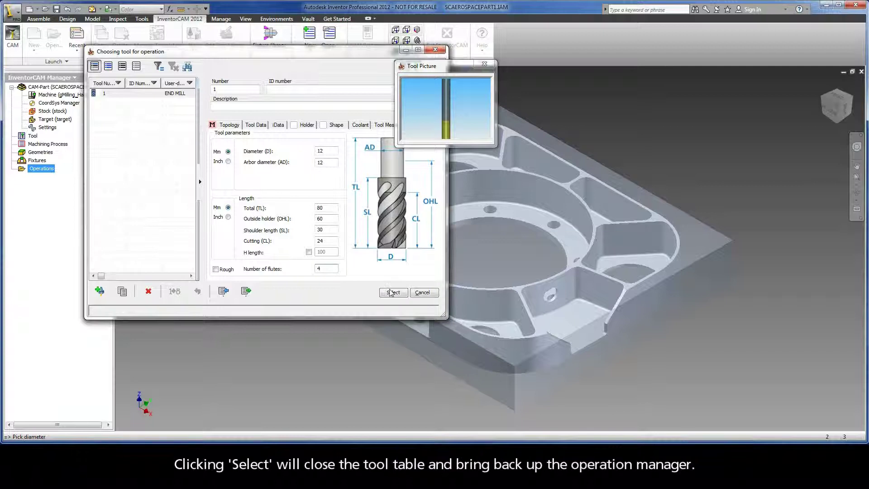
{"action": "left_click", "coordinate": [392, 292]}
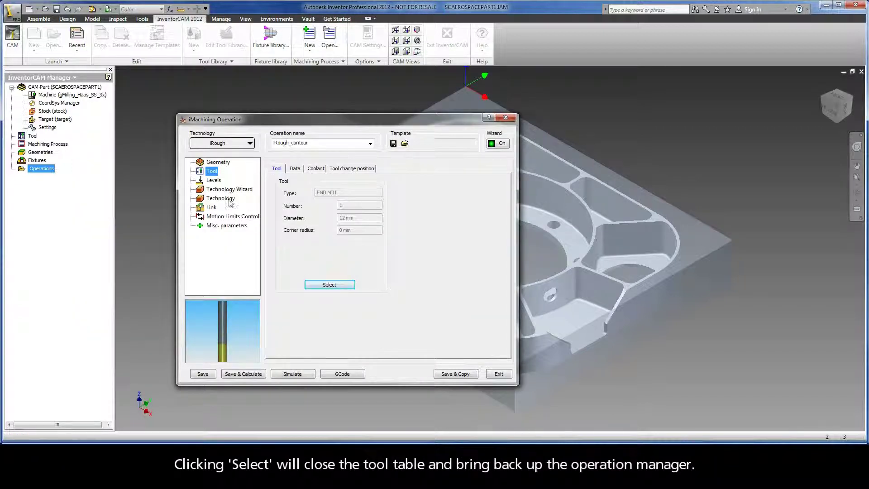
- Set the upper level to 0 by picking the stock's top face
{"action": "left_click", "coordinate": [213, 181]}
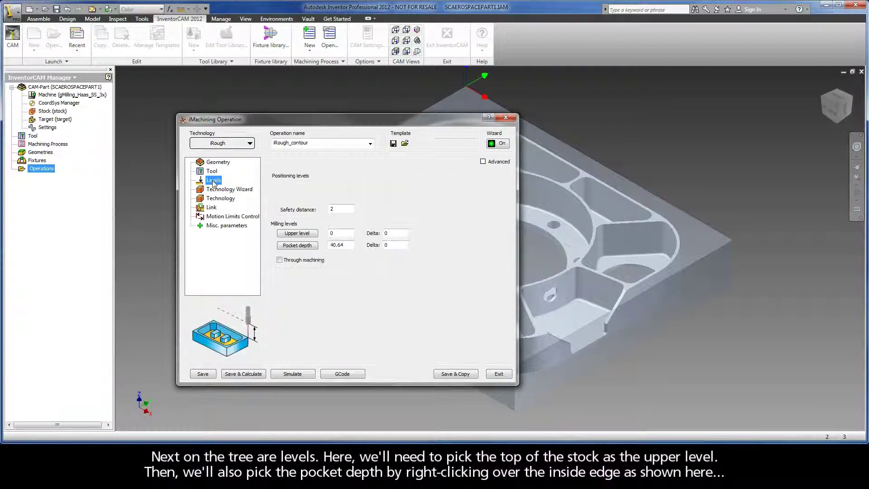
{"action": "left_click", "coordinate": [284, 235]}
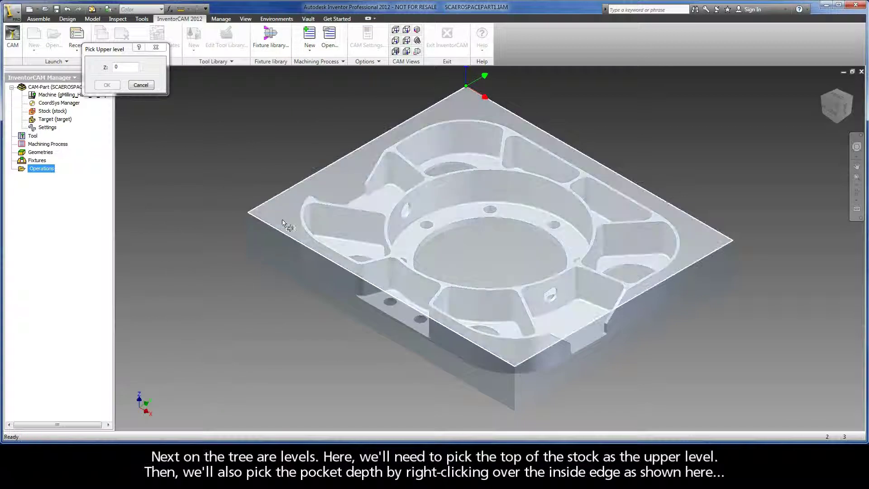
{"action": "left_click", "coordinate": [282, 218]}
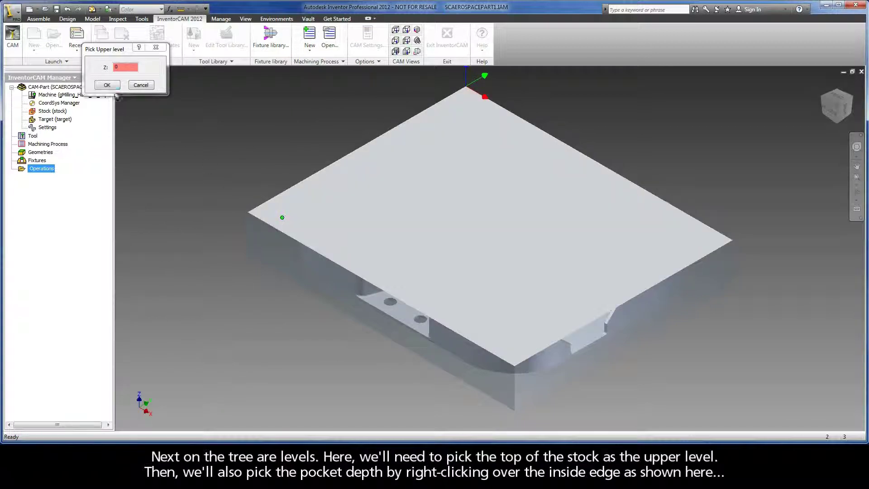
{"action": "left_click", "coordinate": [106, 85]}
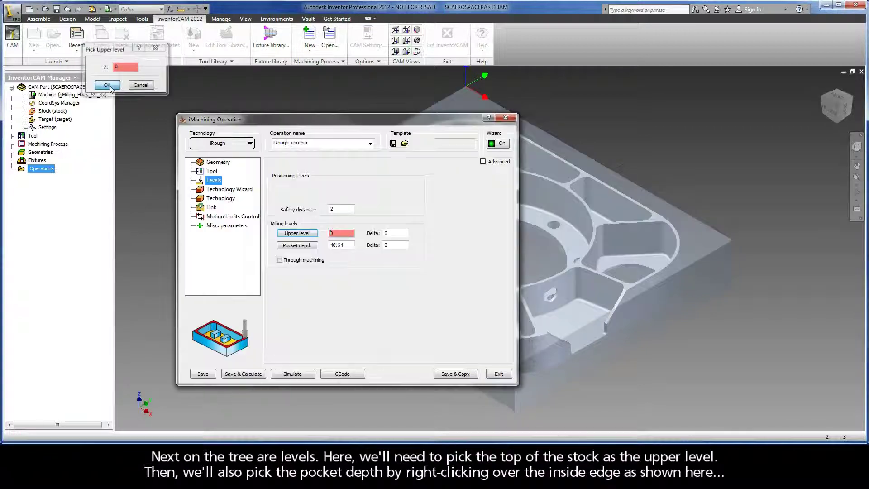
- Set the pocket depth to 30.417 by selecting the pocket floor's inside edge
{"action": "left_click", "coordinate": [297, 245]}
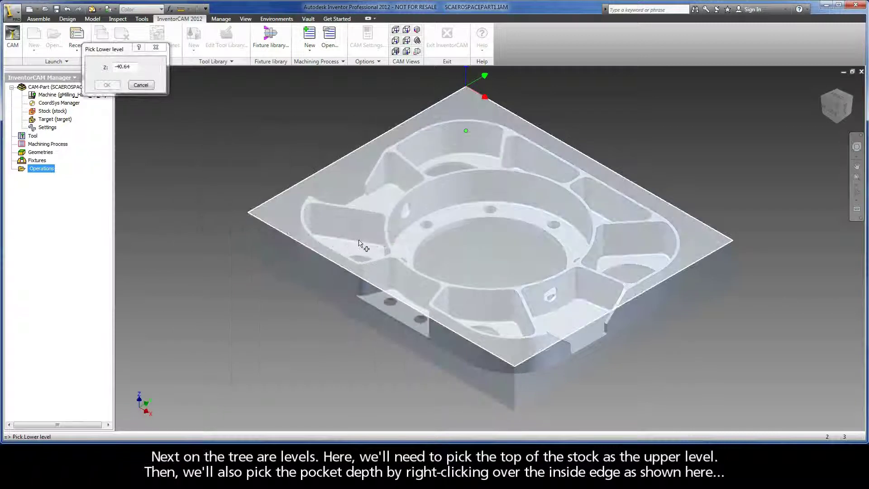
{"action": "right_click", "coordinate": [361, 244]}
{"action": "left_click", "coordinate": [382, 247]}
{"action": "left_click", "coordinate": [383, 247]}
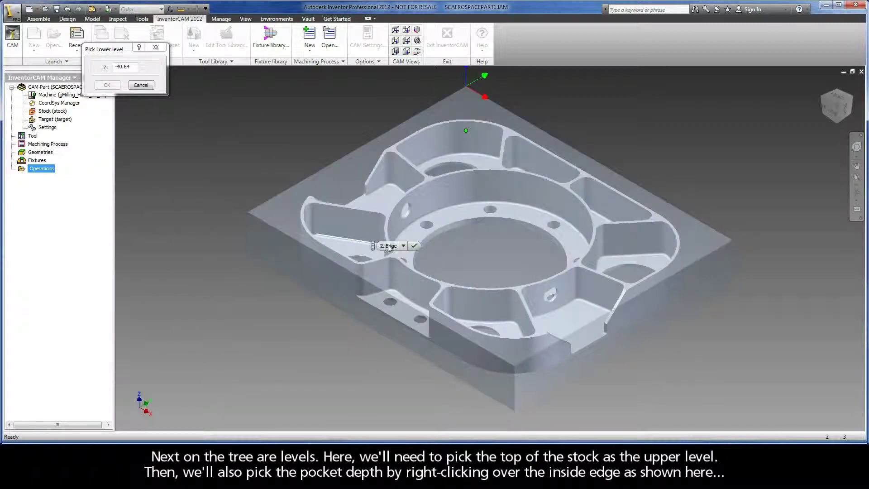
{"action": "left_click", "coordinate": [415, 248]}
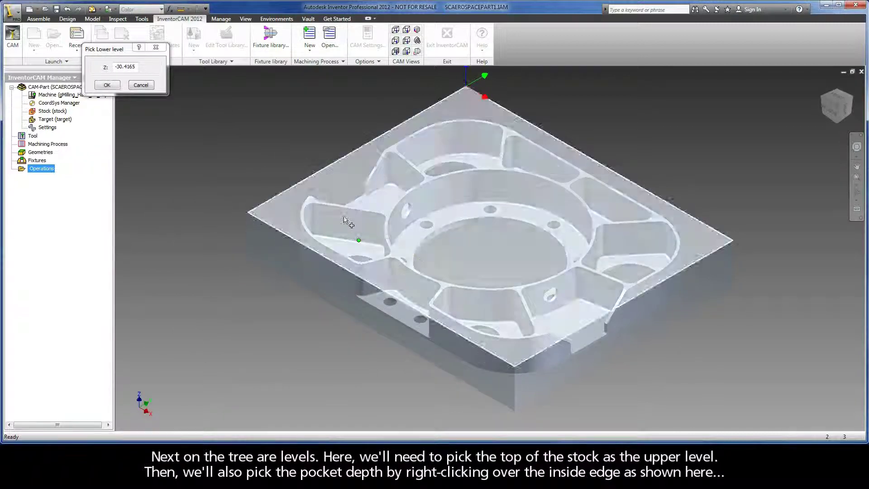
- Confirm depth 30.417, calculate the toolpath, and play Host CAD and SolidVerify simulations
{"action": "left_click", "coordinate": [107, 86]}
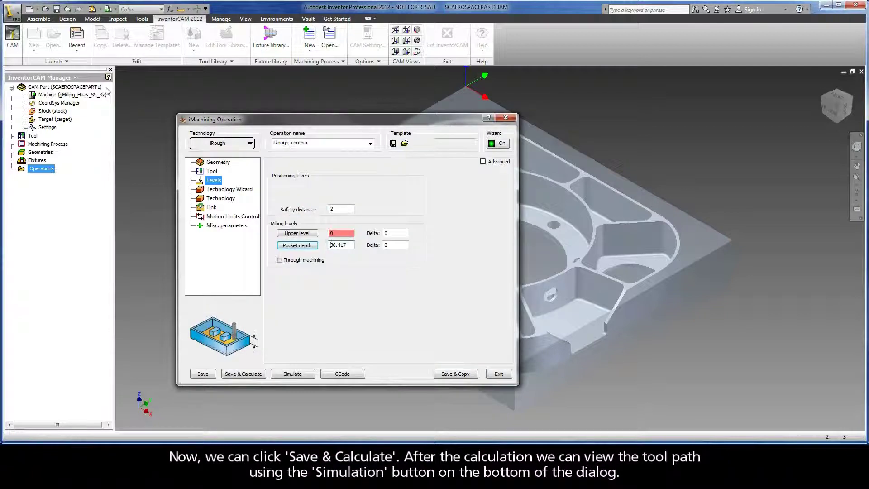
{"action": "left_click", "coordinate": [233, 374]}
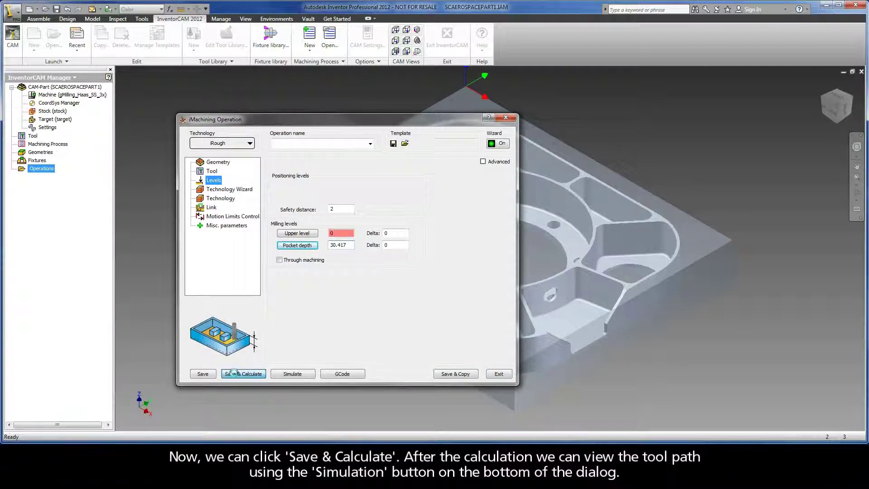
{"action": "left_click", "coordinate": [290, 375]}
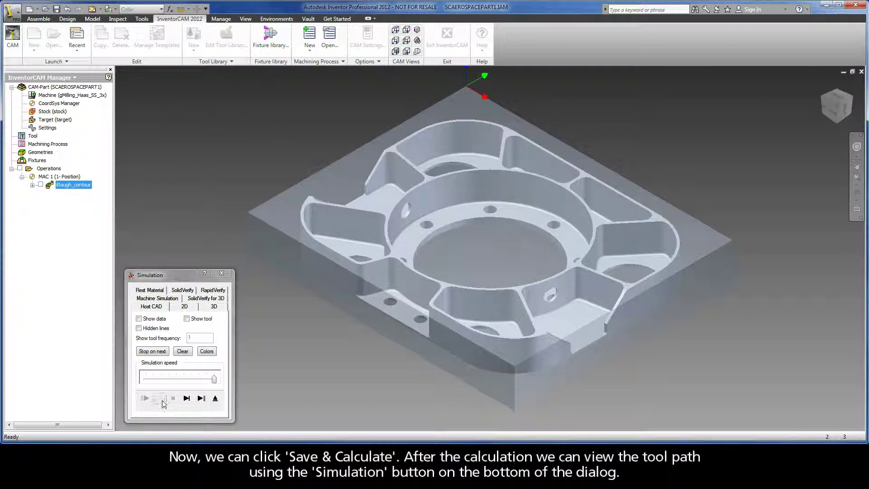
{"action": "left_click", "coordinate": [158, 398]}
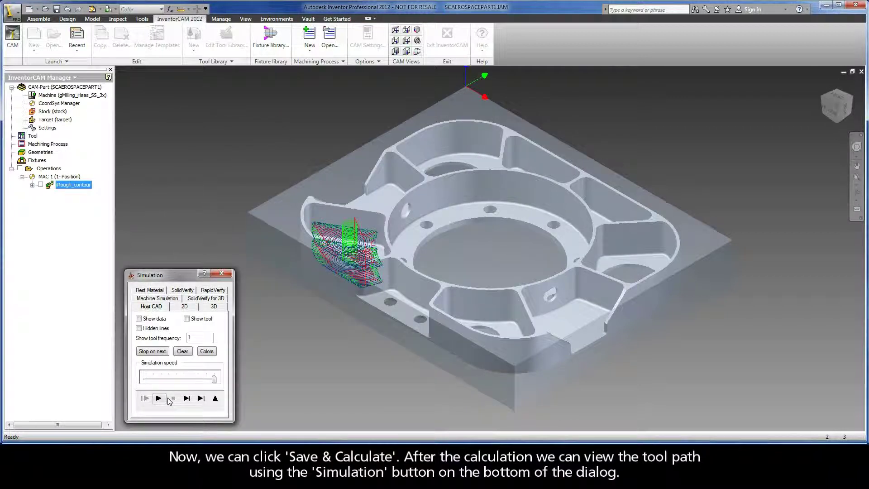
{"action": "scroll", "coordinate": [268, 252], "scroll_direction": "down", "scroll_amount": 3}
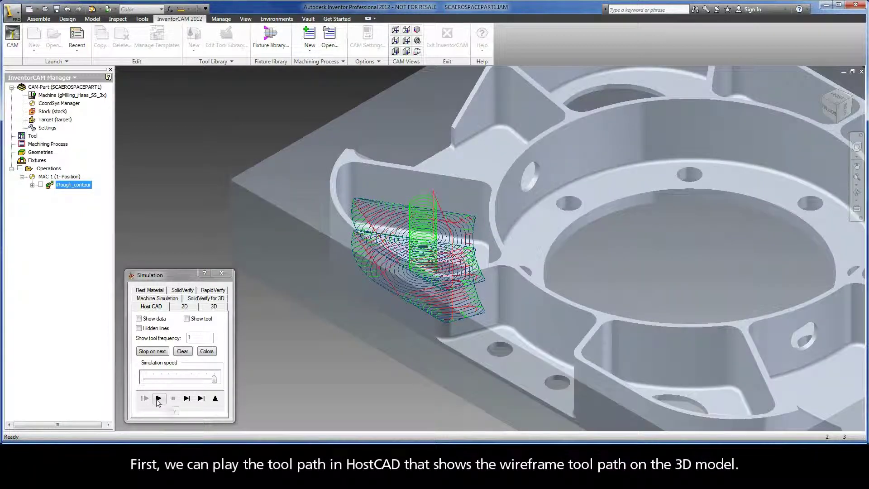
{"action": "left_click", "coordinate": [158, 399]}
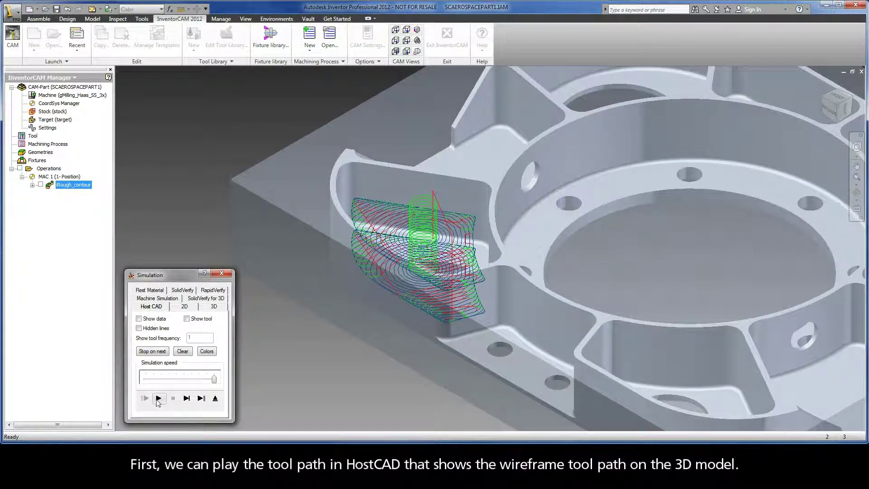
{"action": "left_click", "coordinate": [182, 290]}
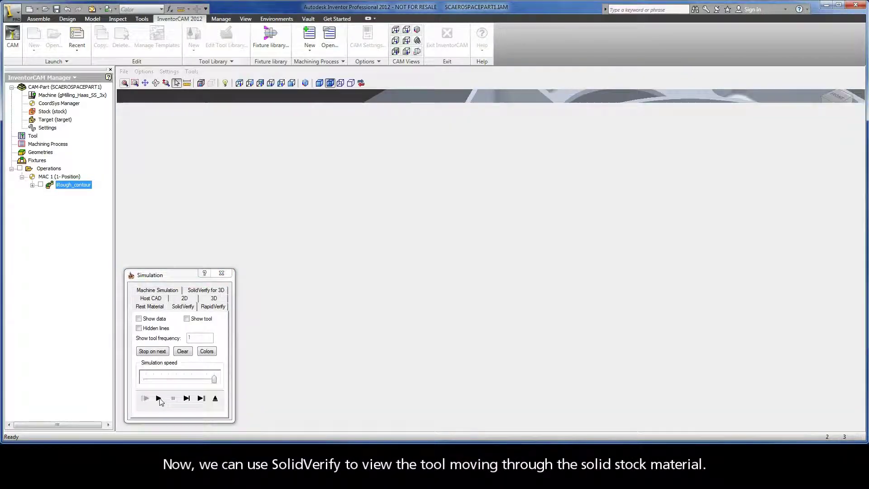
{"action": "left_click", "coordinate": [158, 399]}
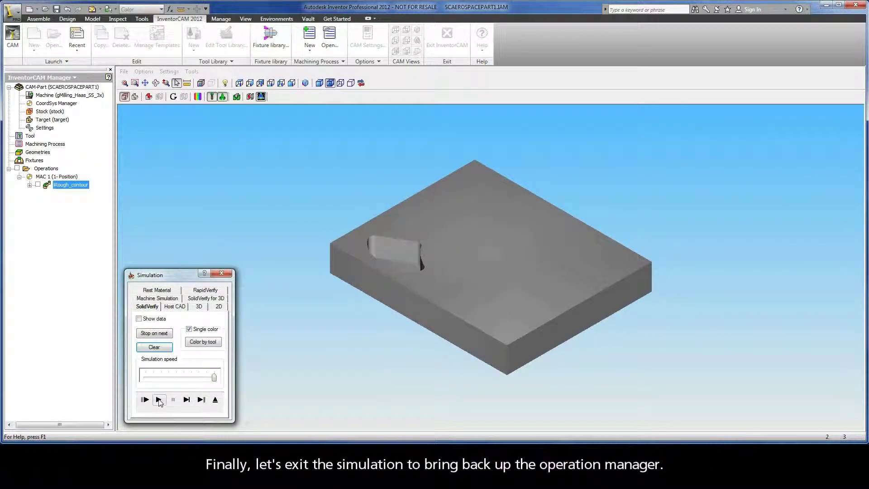
- Exit the simulation back to the iRough_contour operation dialog
{"action": "left_click", "coordinate": [215, 400]}
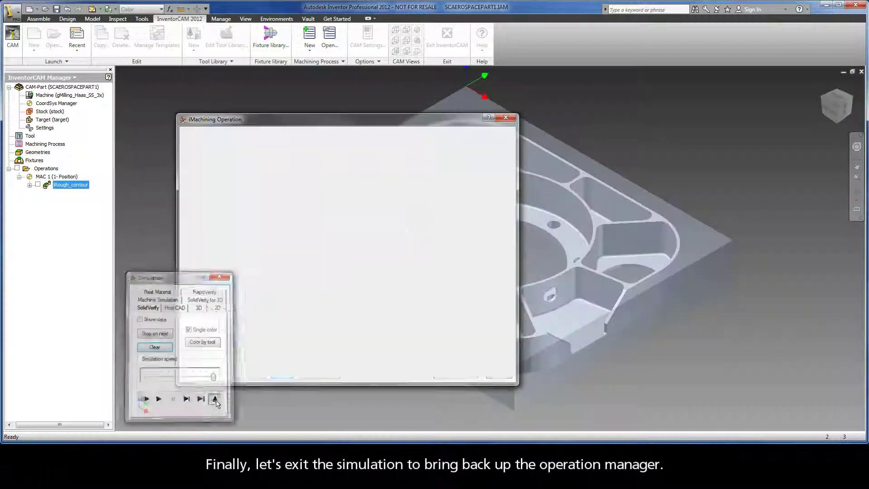